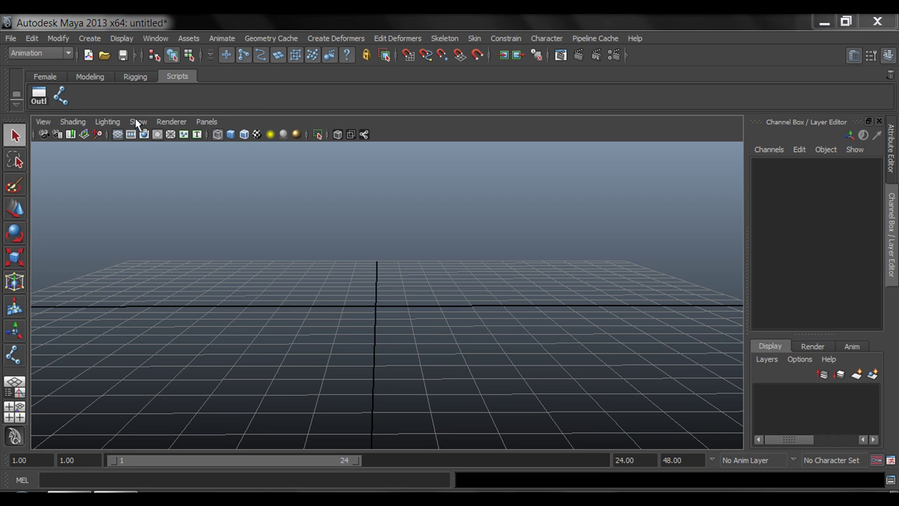
- Draw a zigzag chain of four joints on the grid and select its second joint
left_click(62, 97)
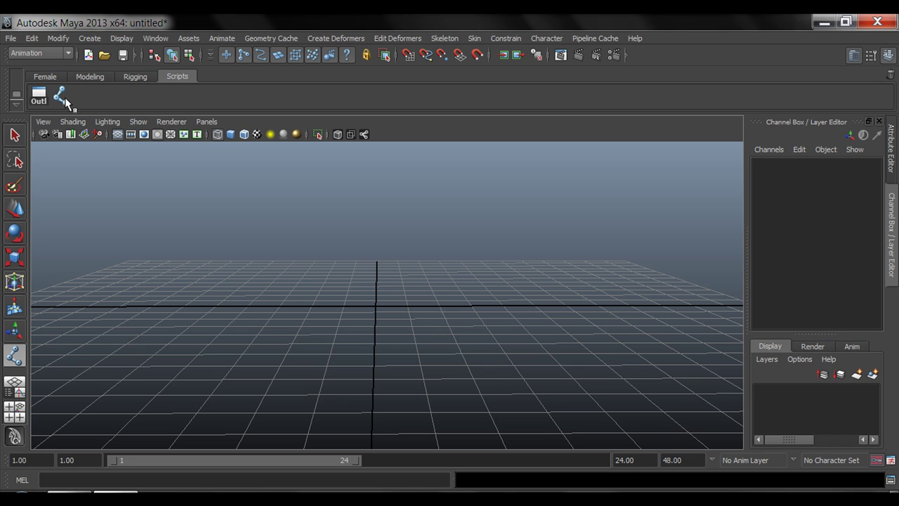
left_click(242, 345)
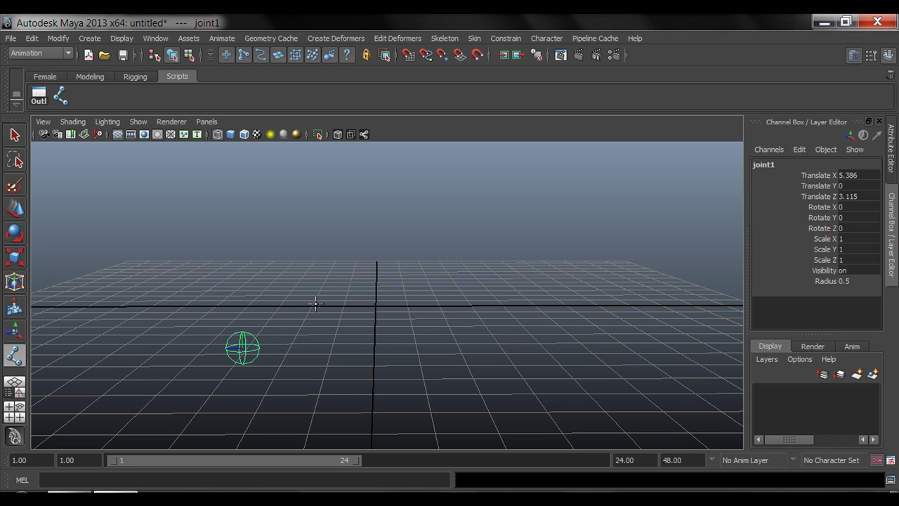
left_click(319, 301)
left_click(403, 362)
left_click(456, 304)
left_click_drag(450, 351, 409, 333, "alt")
key("q")
left_click_drag(345, 361, 331, 281, "alt")
left_click(326, 283)
left_click_drag(328, 347, 346, 359, "alt")
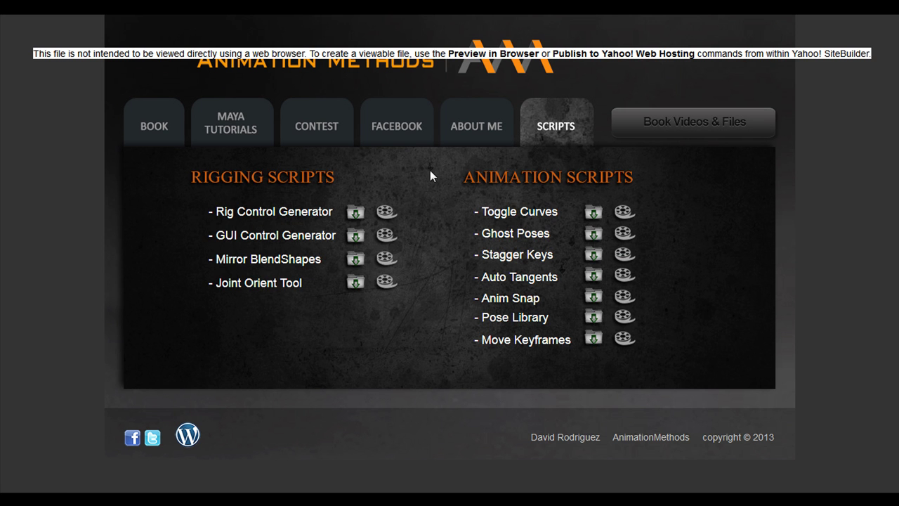
- Switch to Firefox and download the Joint Orient Tool from the Animation Methods scripts page, saving JointOrient.rar
left_click(569, 130)
left_click_drag(213, 285, 283, 286)
left_click(291, 287)
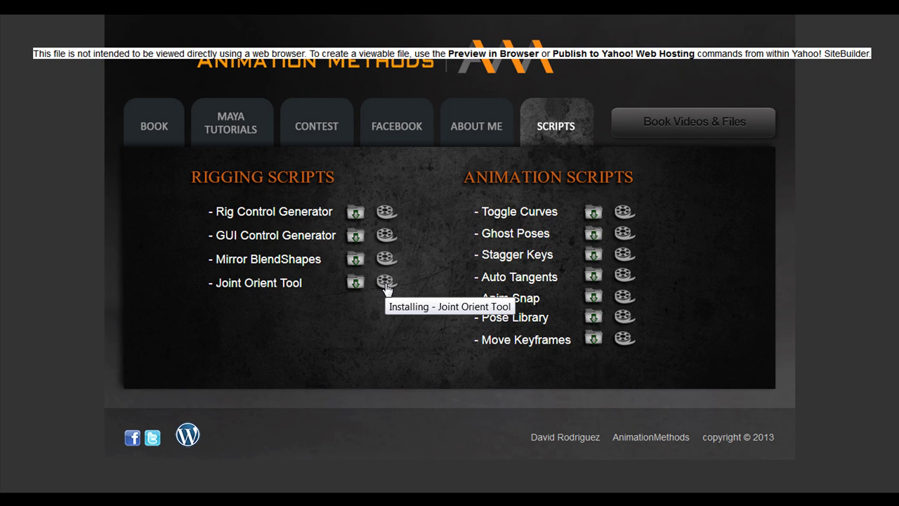
left_click(355, 283)
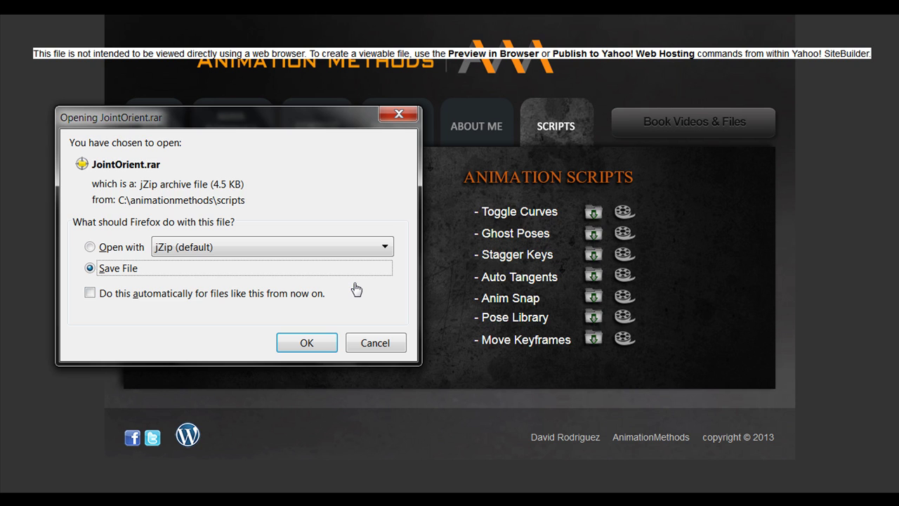
left_click_drag(179, 124, 363, 137)
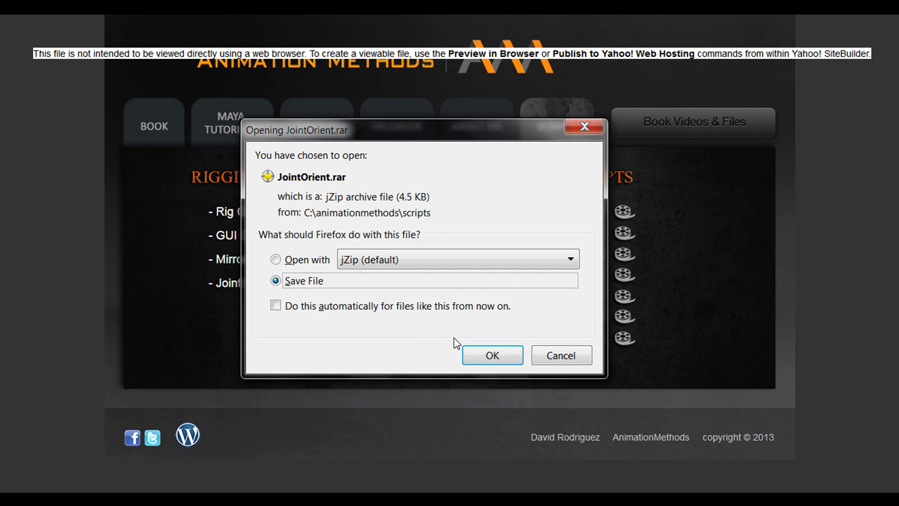
left_click(488, 354)
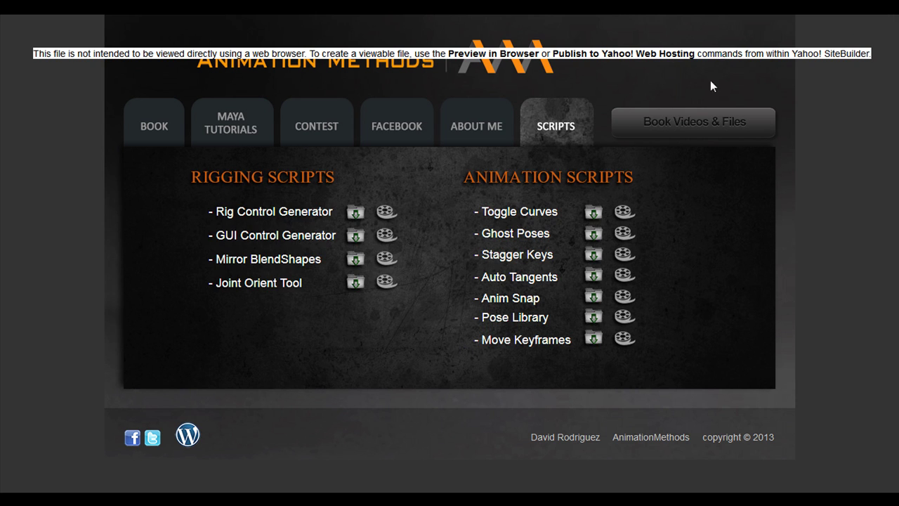
- Switch to the desktop, extract the JointOrient archive in place and discard the archive into the recycle bin
key("alt+Tab")
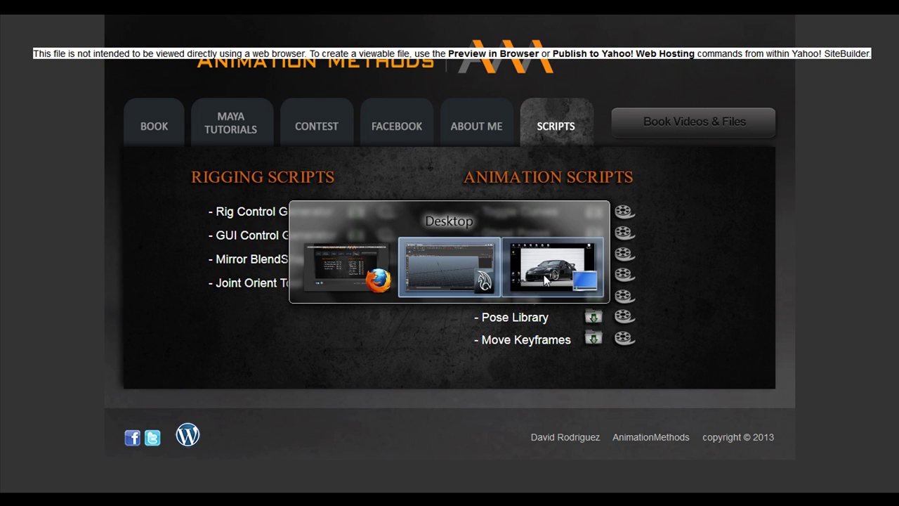
left_click(544, 275)
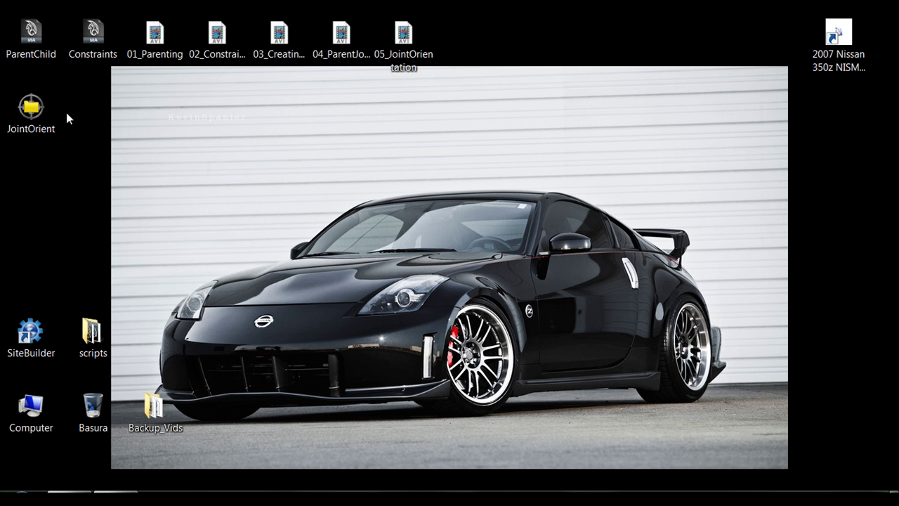
left_click(41, 116)
right_click(33, 113)
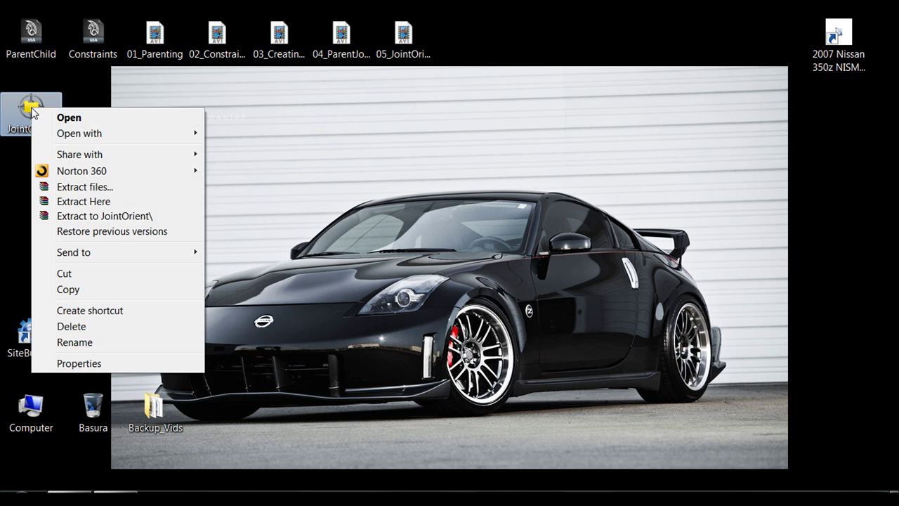
left_click(68, 201)
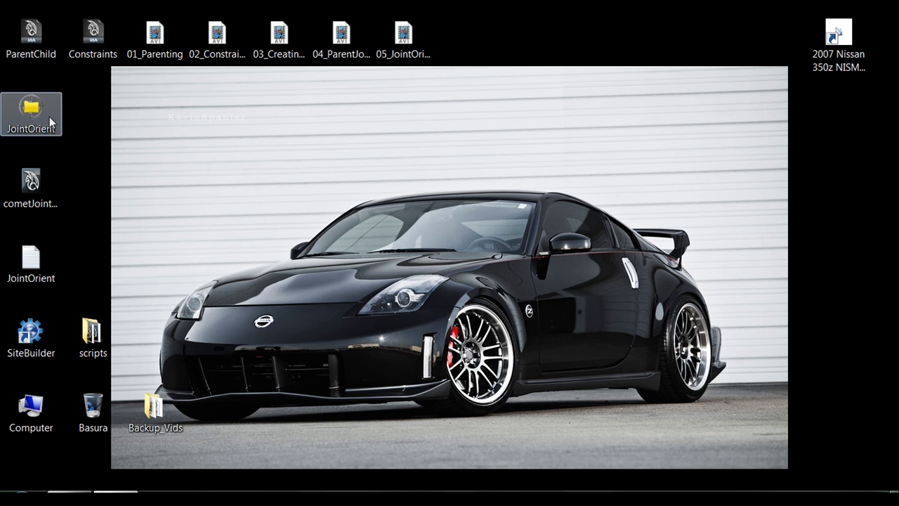
left_click_drag(48, 115, 91, 411)
- Read the extracted JointOrient text file for the script directory and the command that runs the script, and close it
left_click(23, 186)
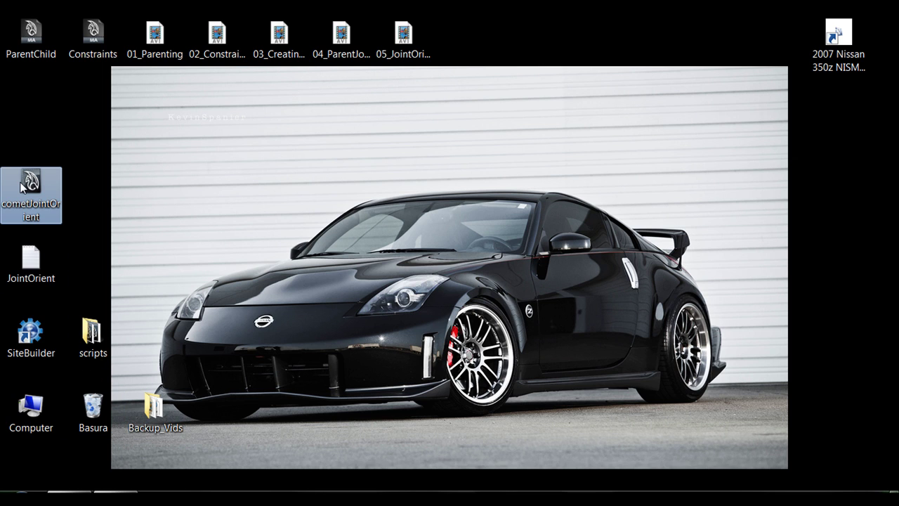
left_click(40, 263)
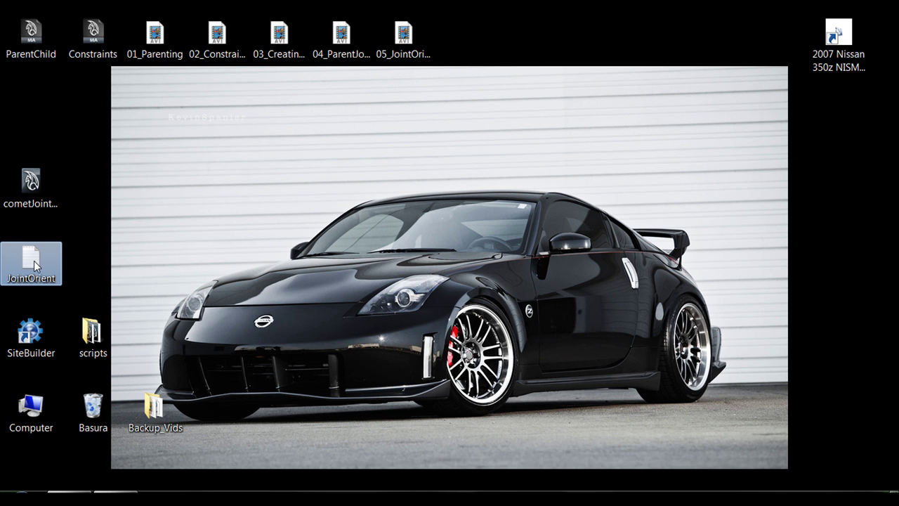
double_click(34, 261)
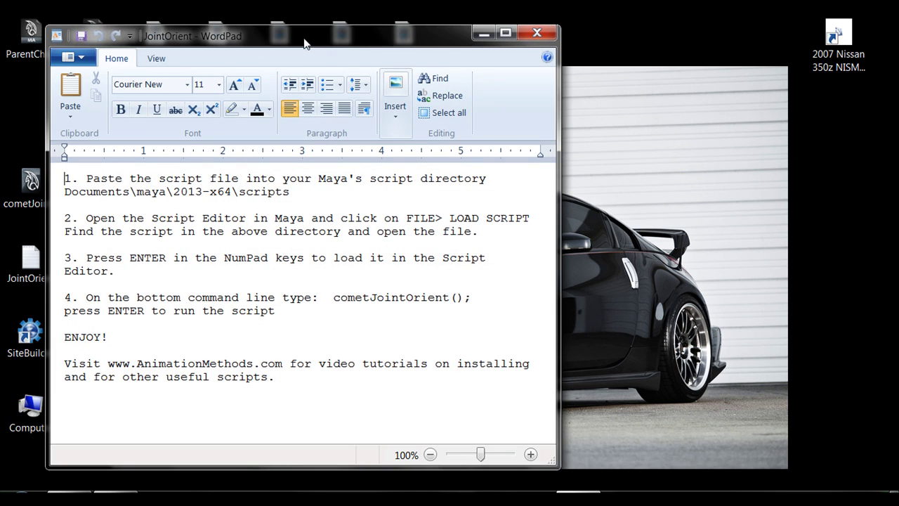
left_click_drag(304, 43, 448, 45)
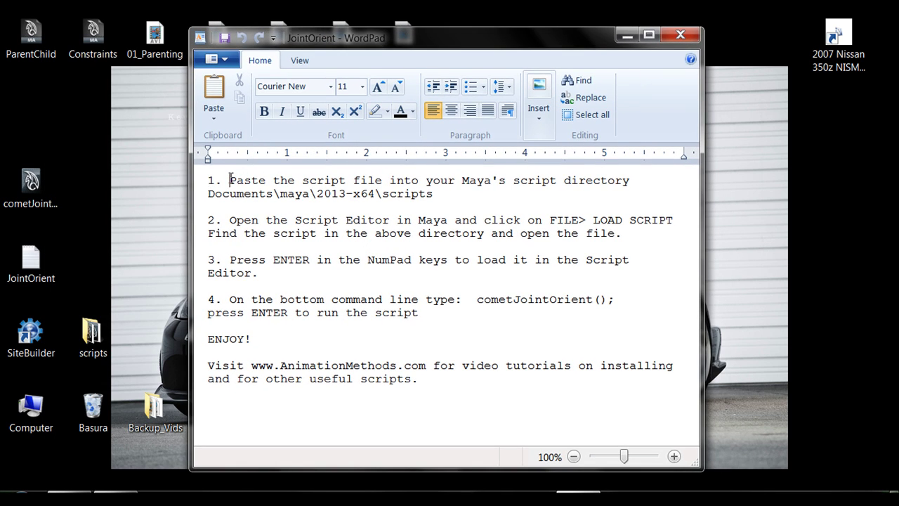
left_click_drag(230, 181, 436, 195)
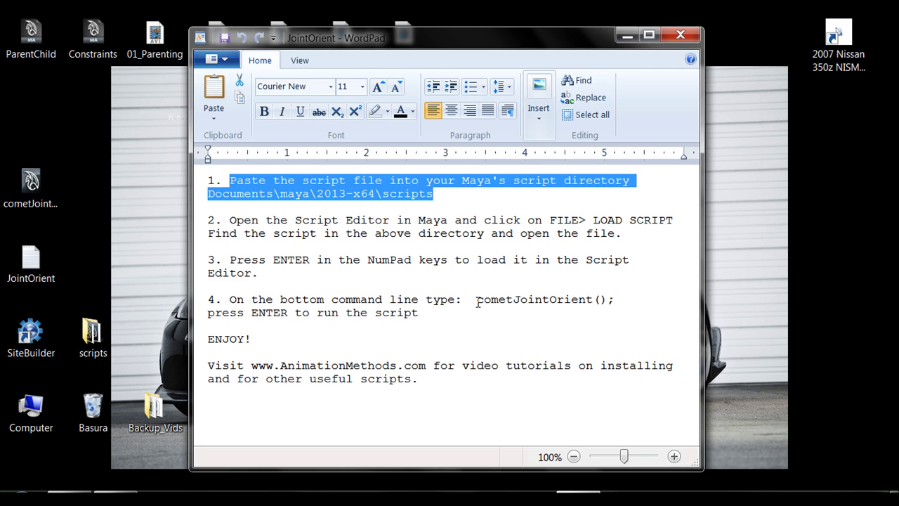
left_click_drag(476, 300, 619, 307)
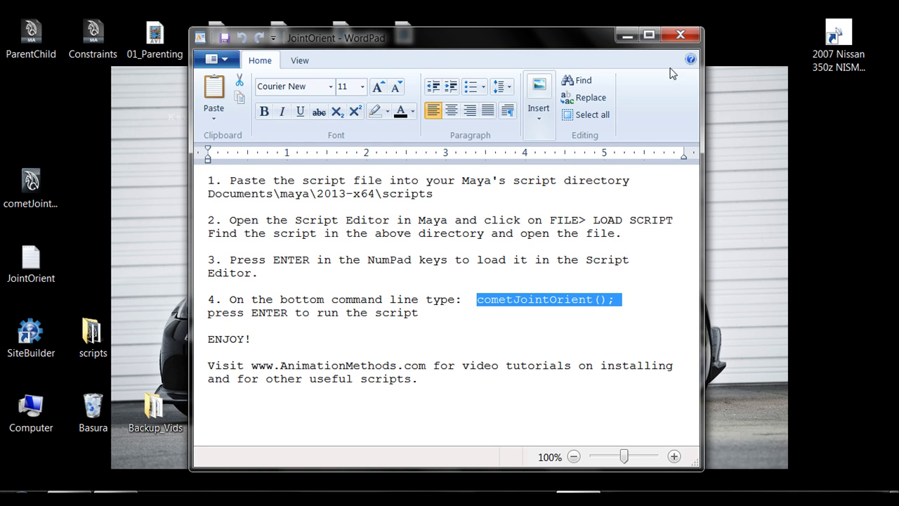
left_click(680, 35)
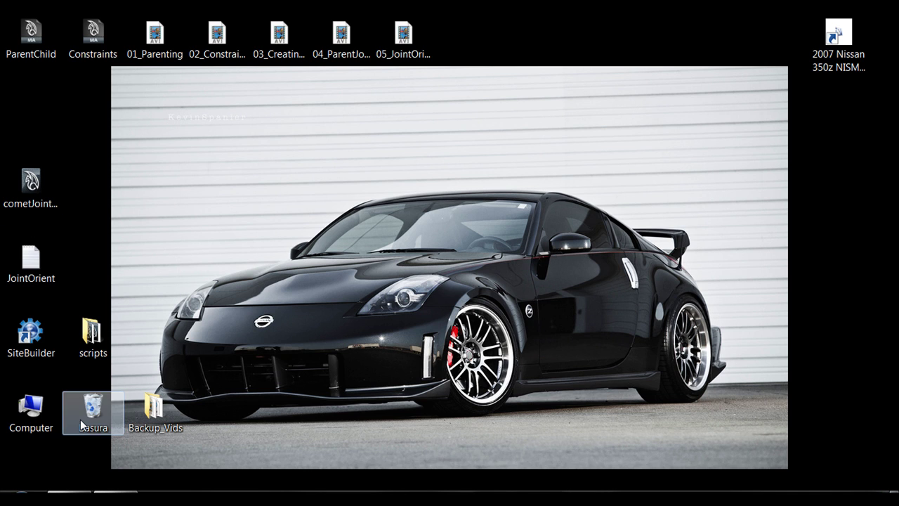
- Open the folder maya\2013-x64\scripts inside the Documents library
left_click(19, 497)
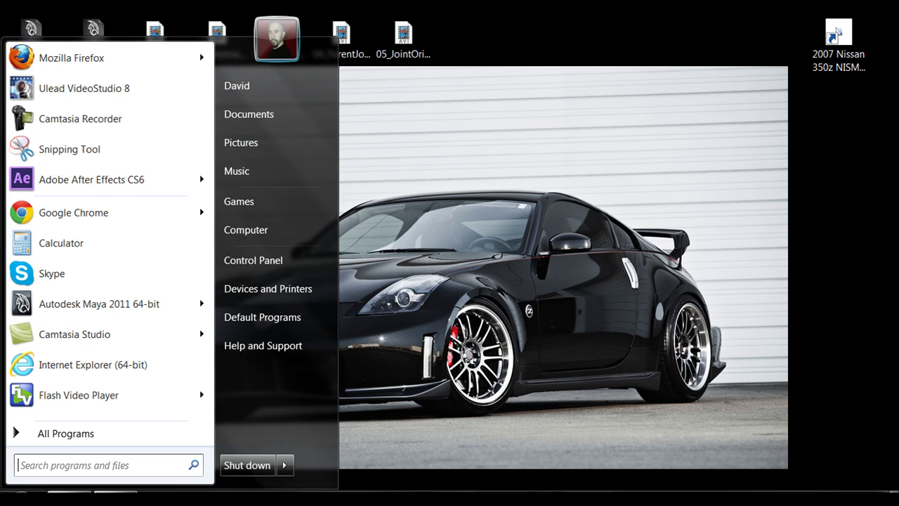
left_click(255, 118)
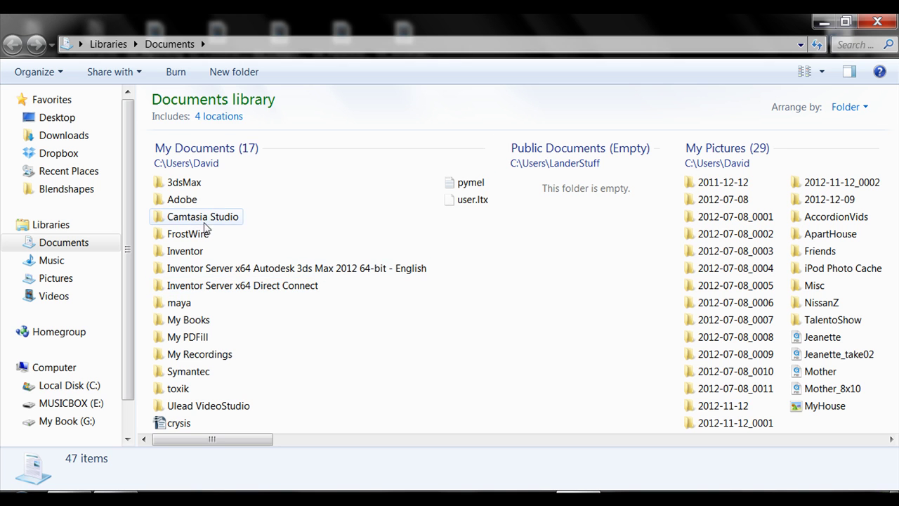
left_click(188, 304)
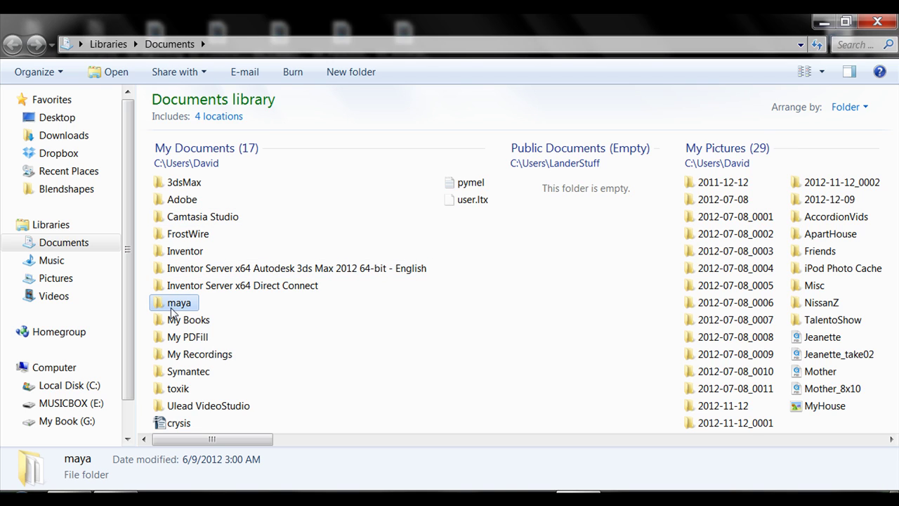
double_click(172, 306)
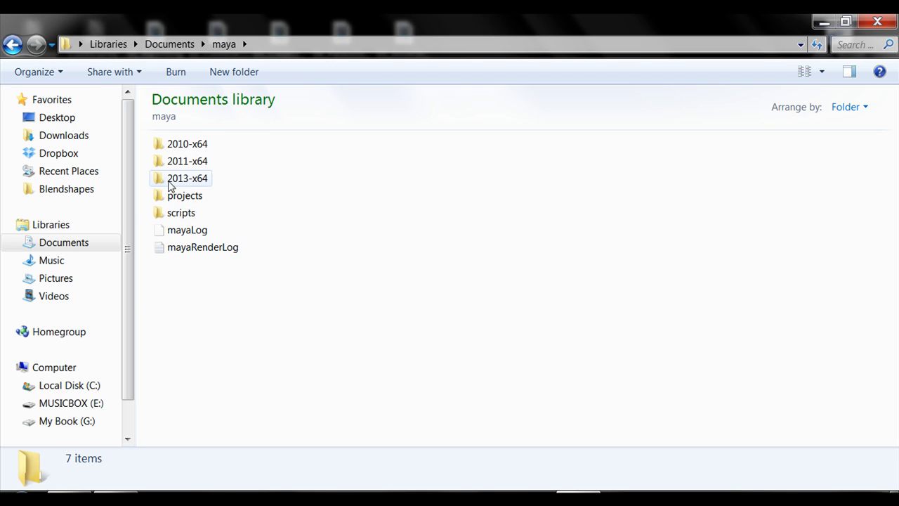
mouse_move(170, 184)
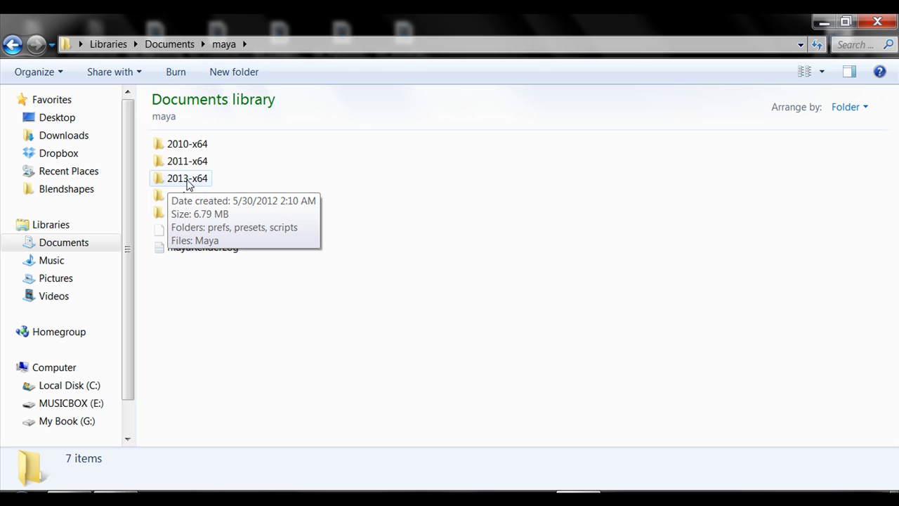
double_click(157, 181)
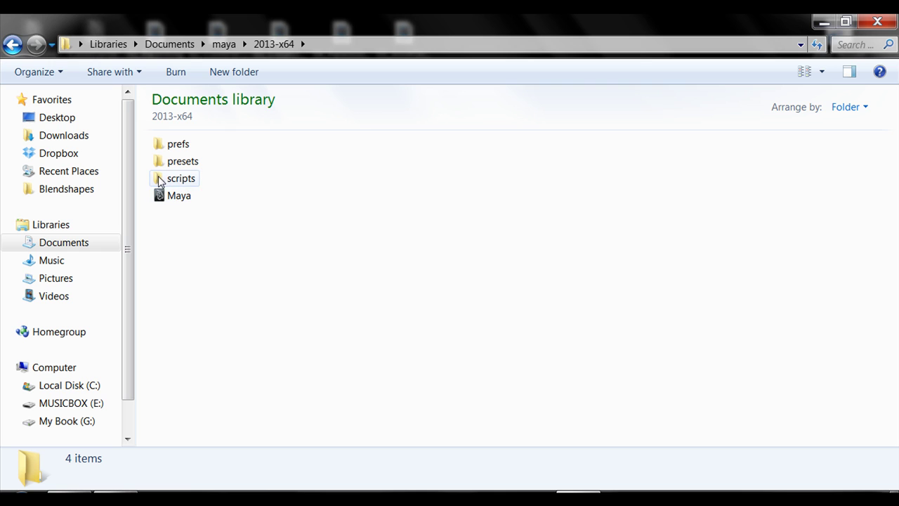
double_click(159, 179)
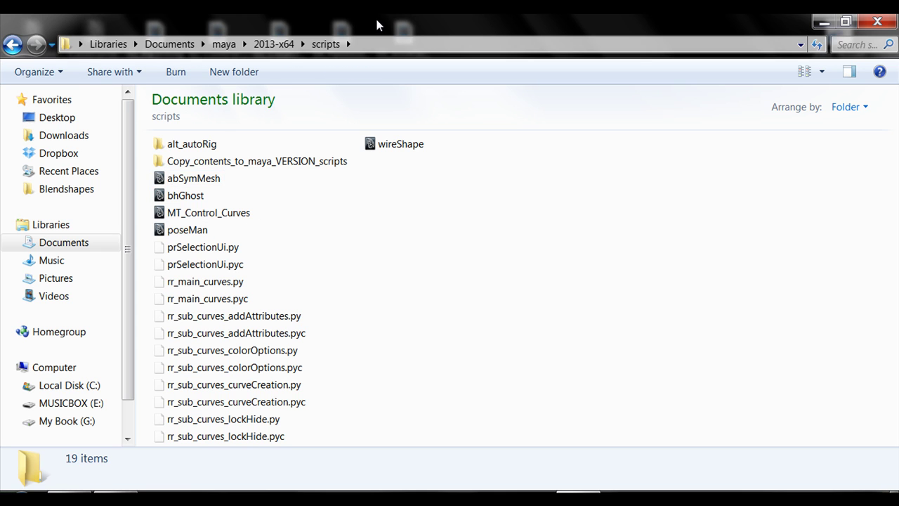
- Copy the cometJointOrient script from the desktop into the 2013-x64 scripts folder and close the folder window
key("super+Down")
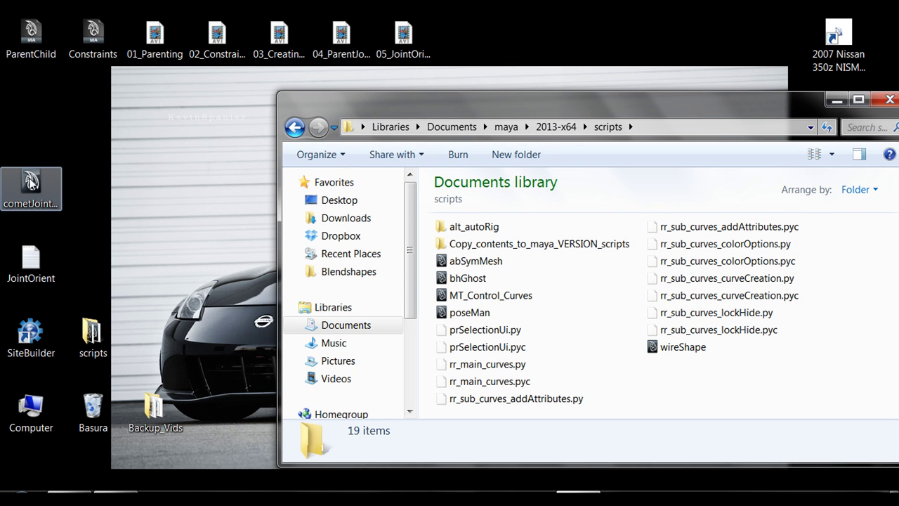
right_click(31, 181)
left_click(65, 392)
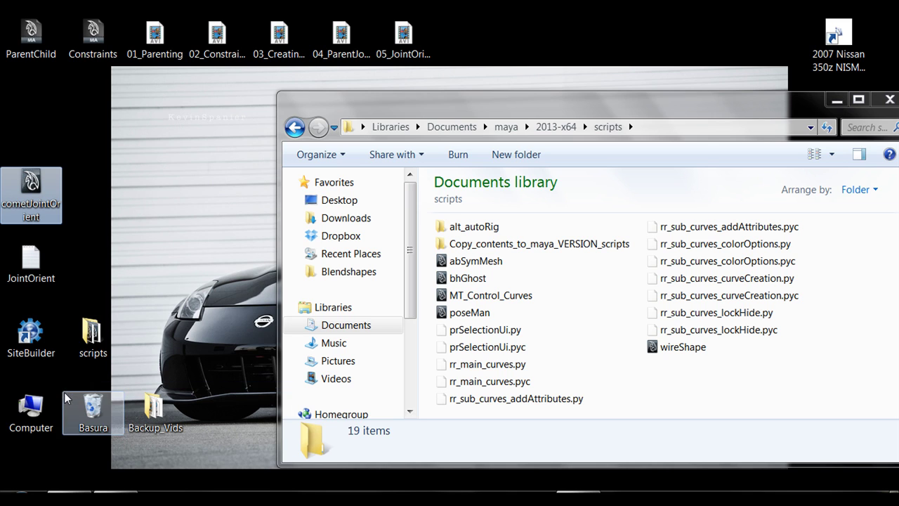
right_click(640, 387)
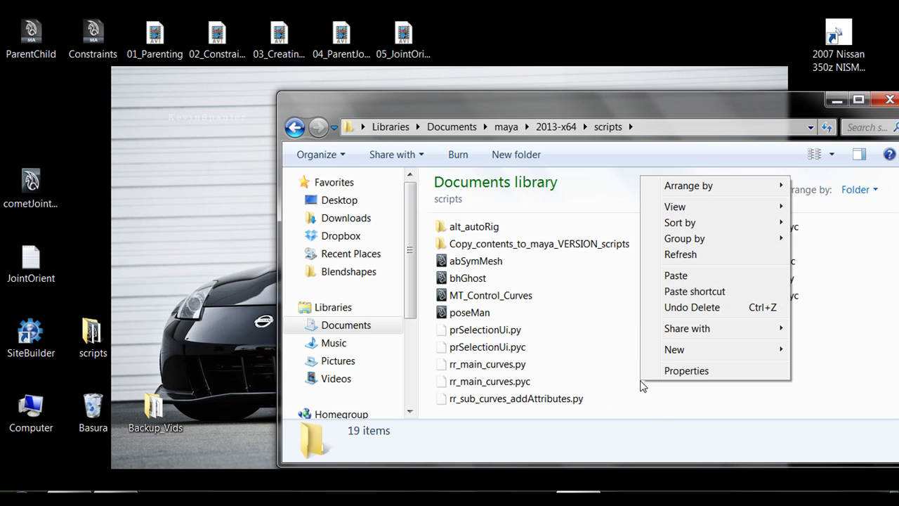
left_click(676, 275)
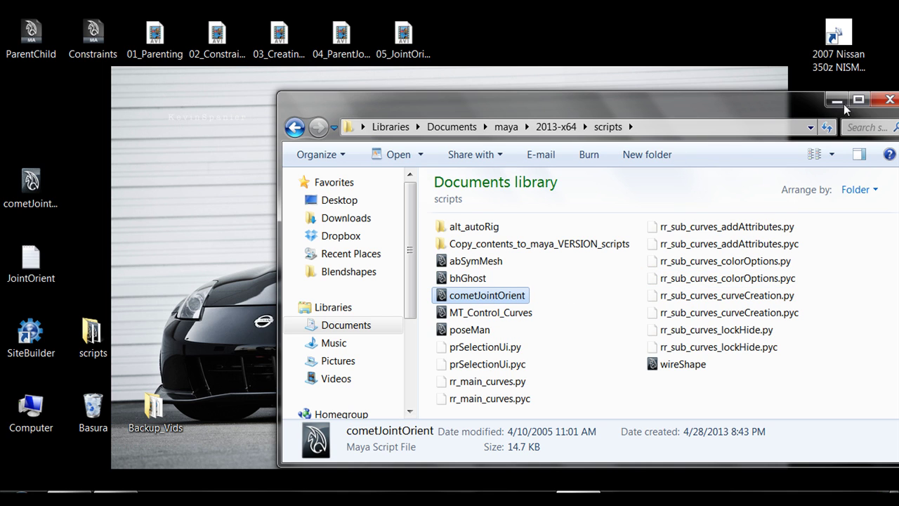
left_click(889, 102)
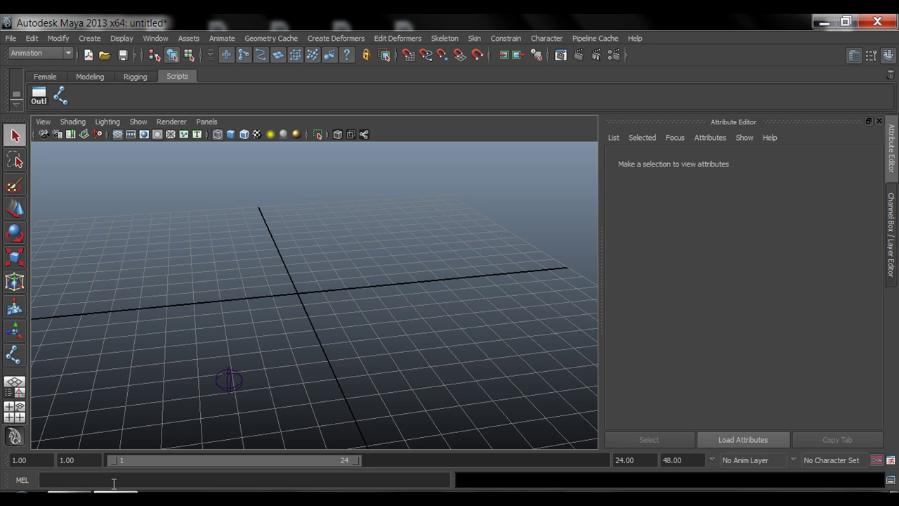
- Switch to Maya, delete the remaining joint from the scene and show the Channel Box
left_click(114, 483)
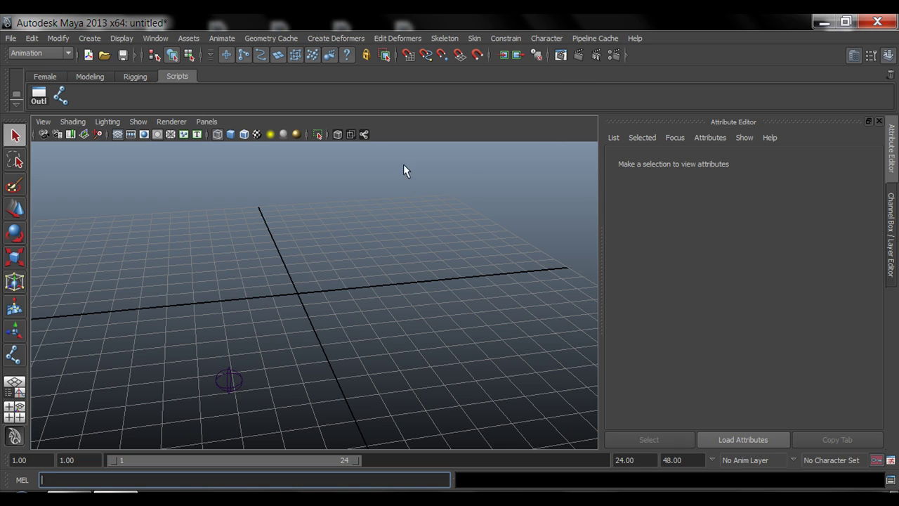
left_click_drag(196, 363, 257, 391)
key("Delete")
left_click(892, 232)
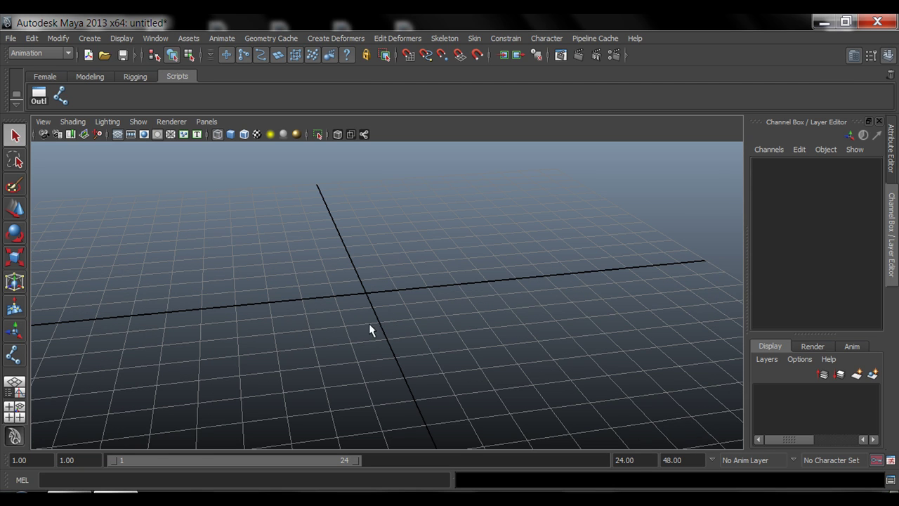
- Run the MEL command rehash; and open the Script Editor
left_click(157, 480)
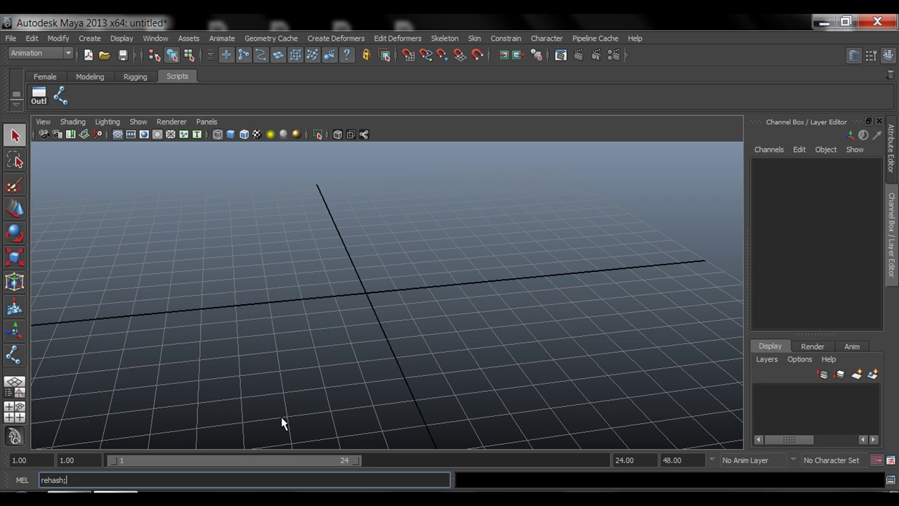
key("Return")
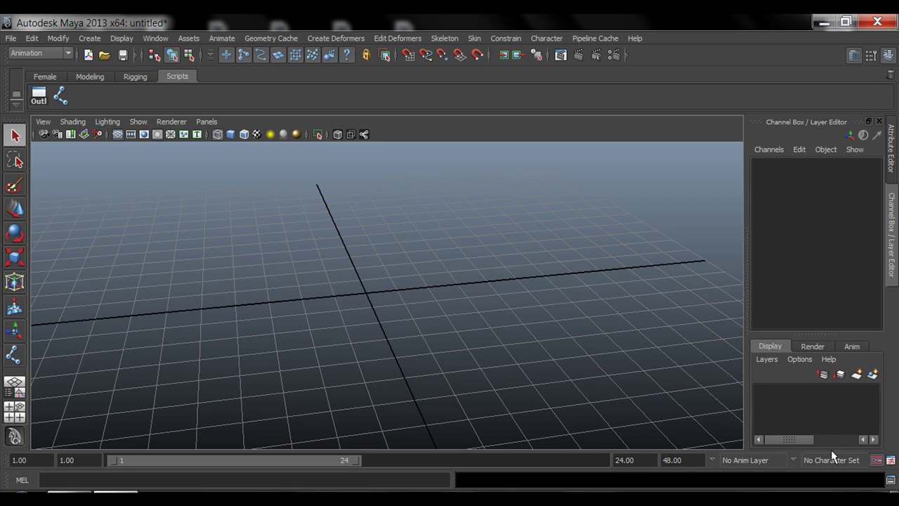
left_click(890, 480)
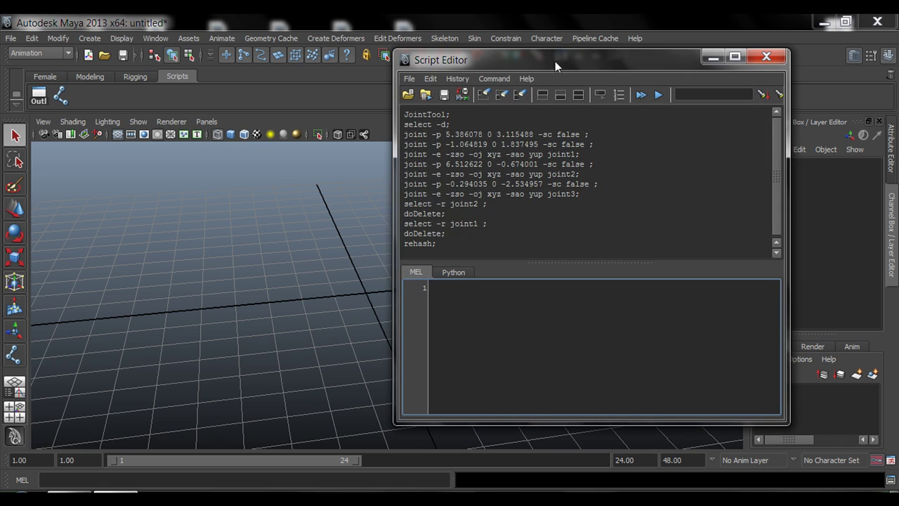
- Load cometJointOrient.mel from the maya\2013-x64\scripts folder into the Script Editor
left_click(408, 94)
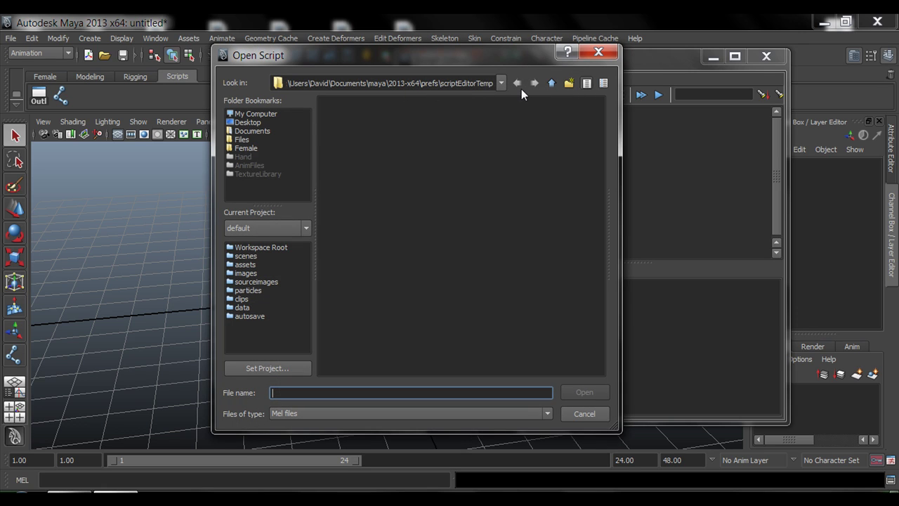
left_click(553, 83)
left_click(552, 83)
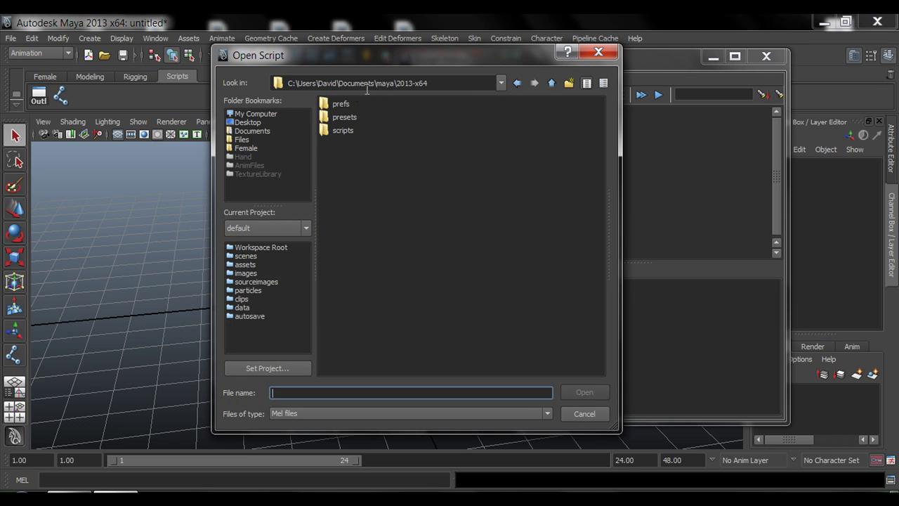
double_click(327, 130)
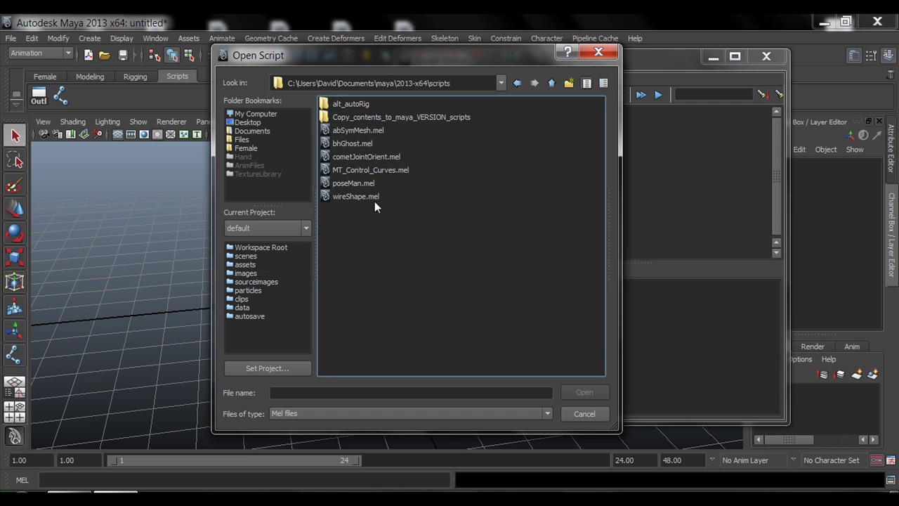
left_click(338, 156)
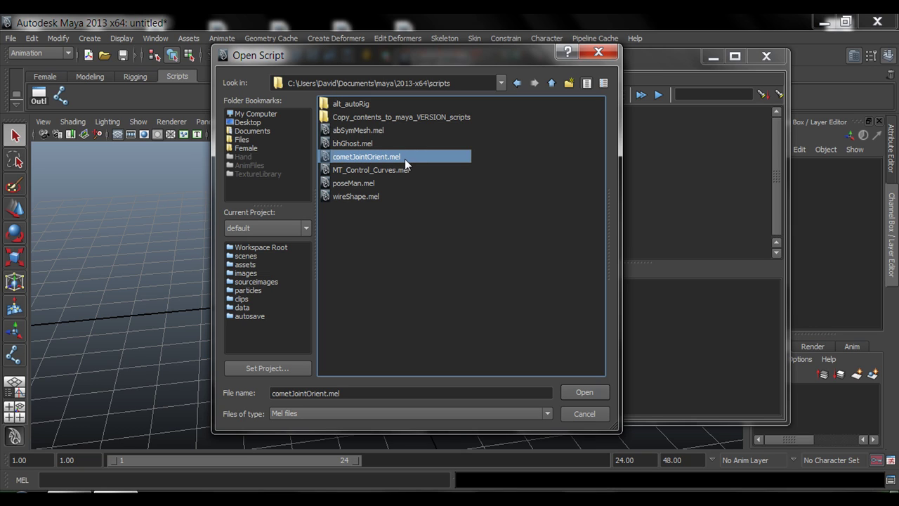
left_click_drag(409, 56, 689, 112)
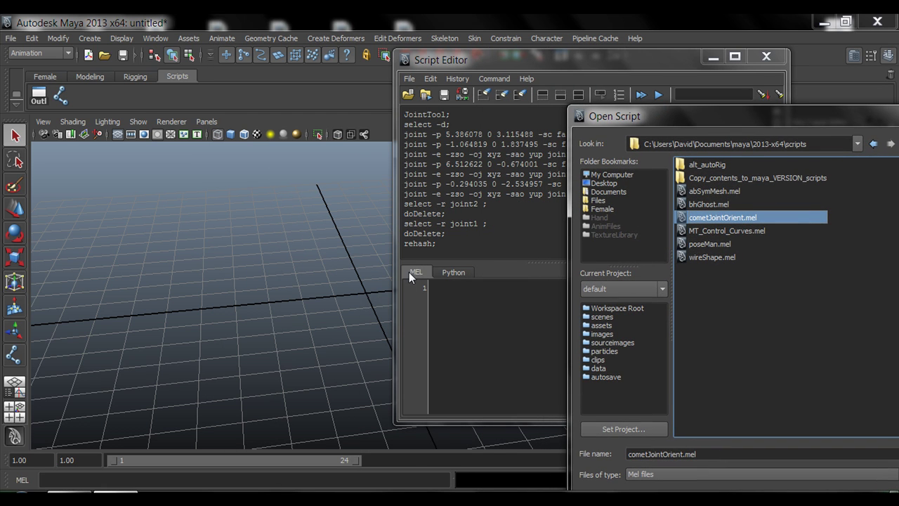
left_click_drag(729, 112, 435, 84)
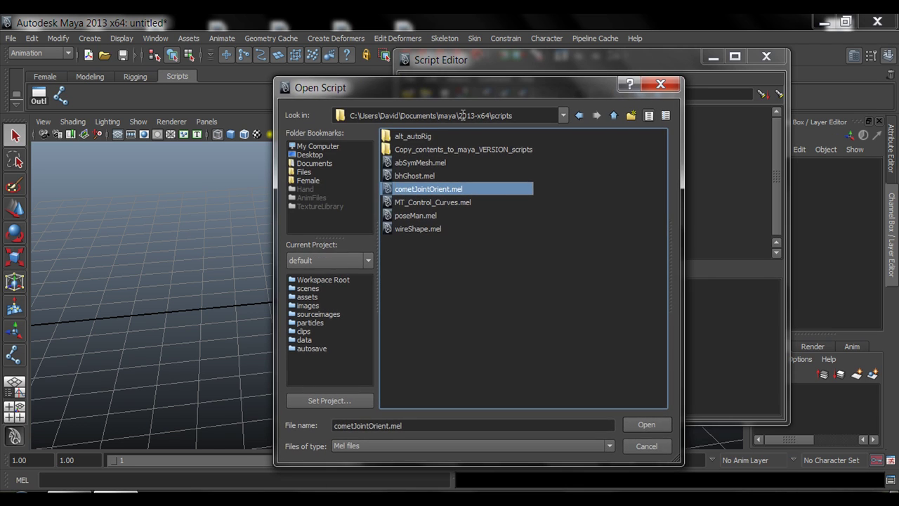
left_click(644, 425)
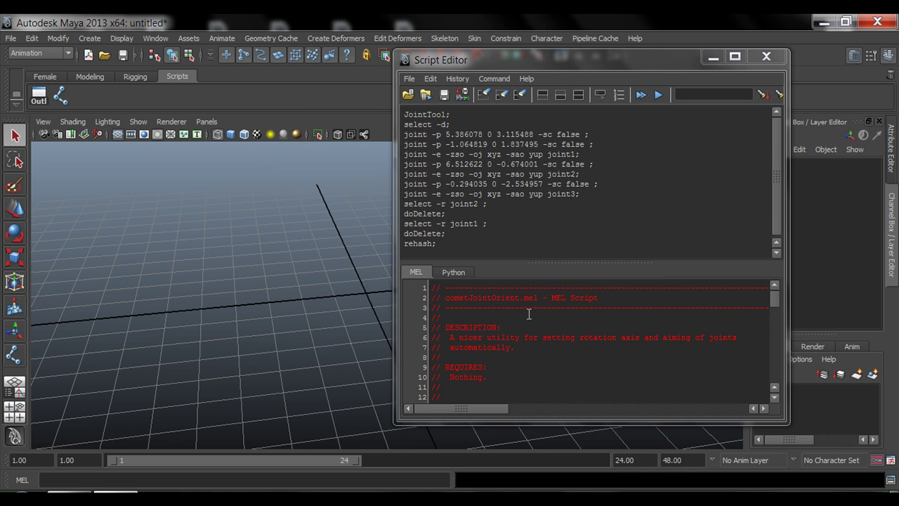
- Enlarge the Script Editor's input area, execute the loaded script, and restore the pane and window layout
left_click(567, 260)
left_click_drag(567, 260, 567, 216)
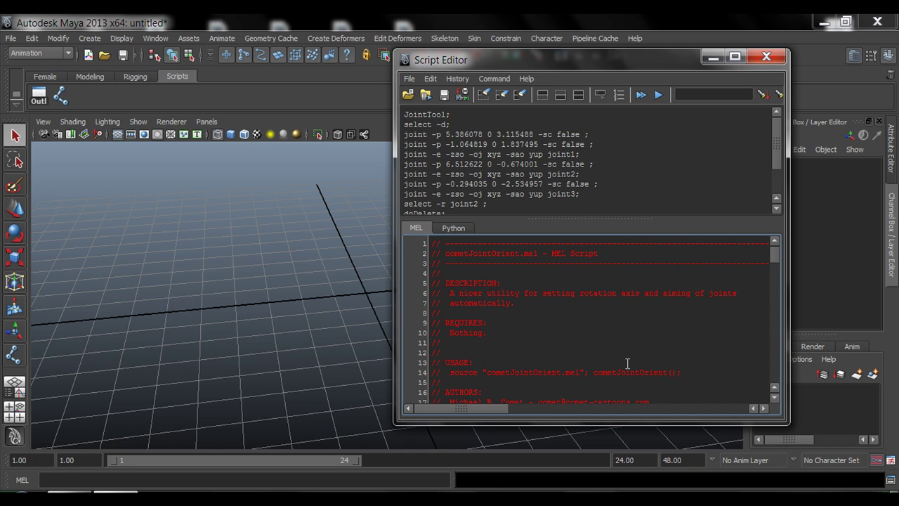
key("ctrl+Return")
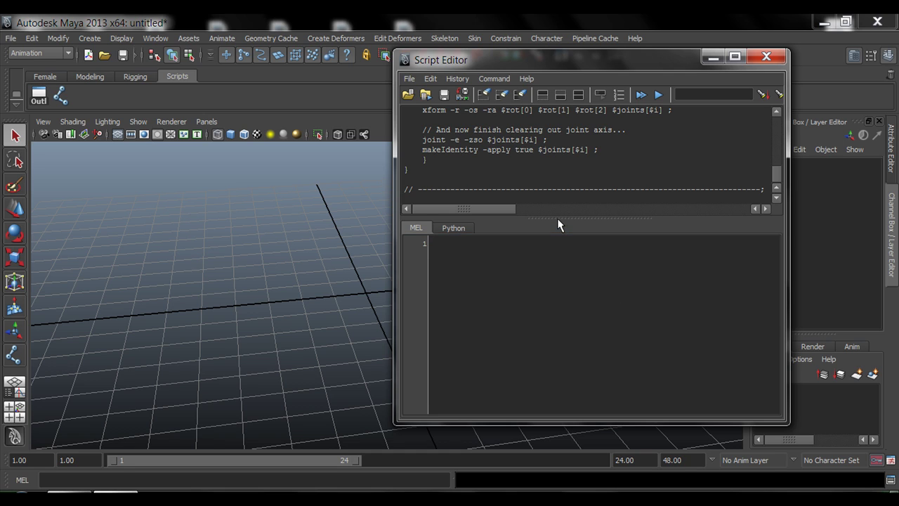
left_click_drag(558, 220, 559, 264)
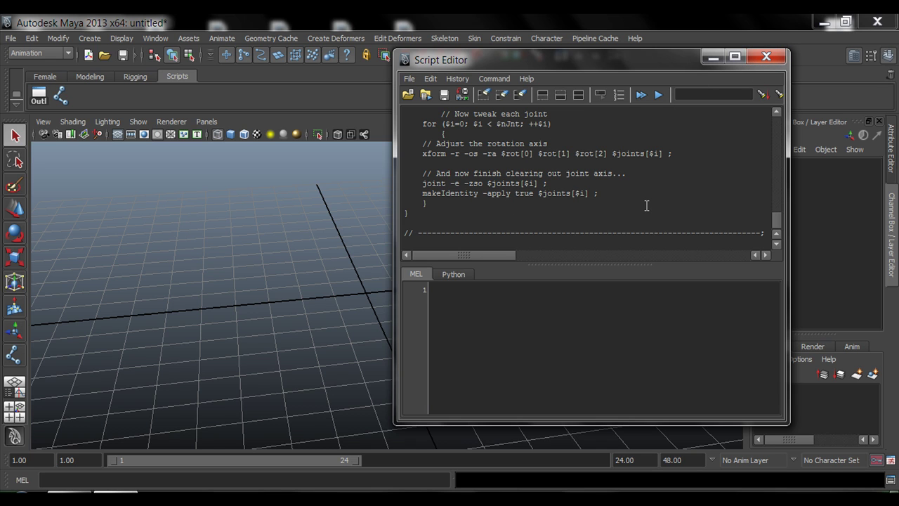
left_click_drag(655, 59, 597, 137)
left_click_drag(503, 140, 469, 76)
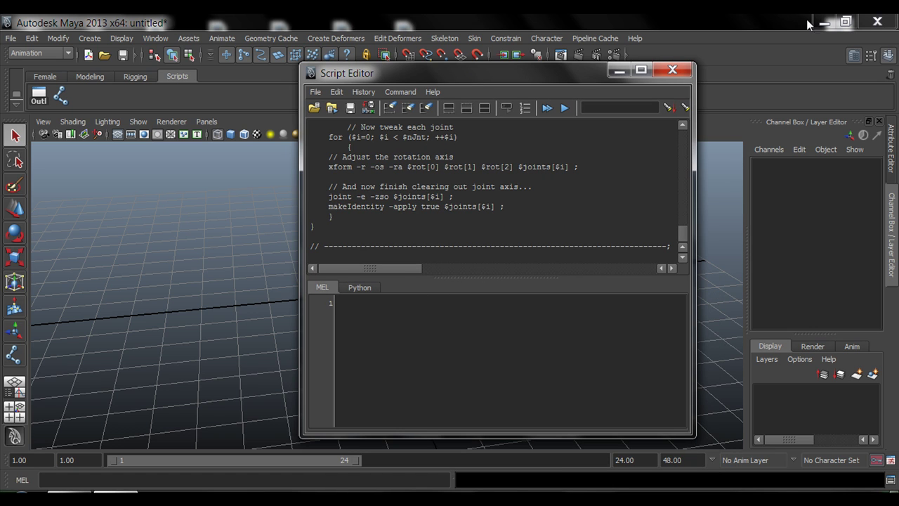
- Minimize Maya, open the JointOrient text file on the desktop and copy the command cometJointOrient(); from instruction 4
left_click(824, 23)
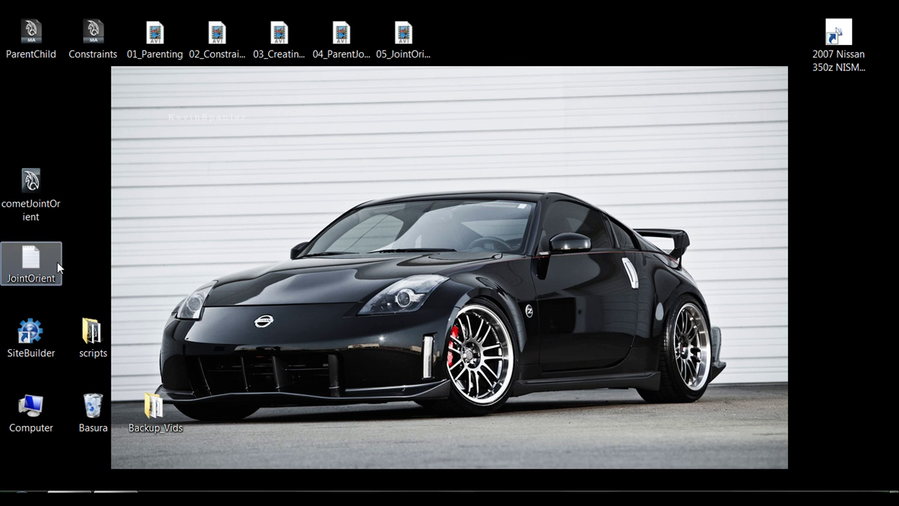
double_click(36, 257)
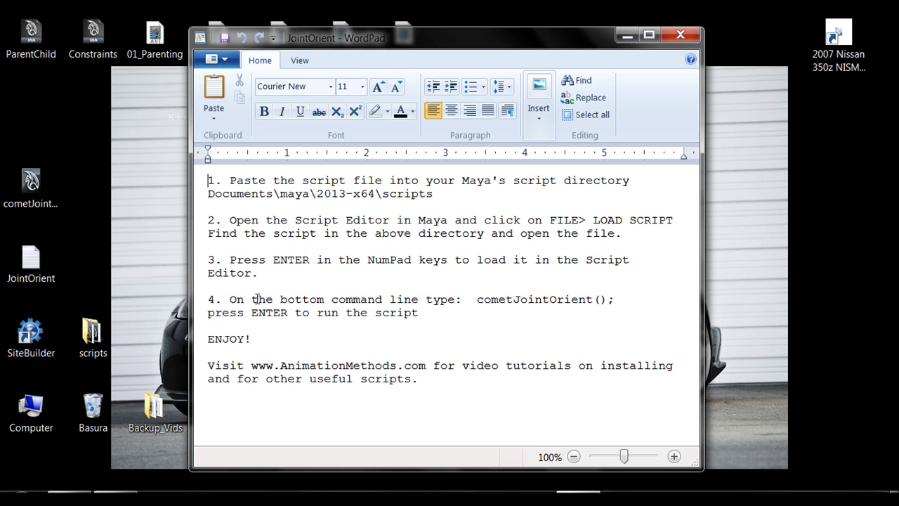
left_click_drag(477, 299, 609, 306)
right_click(546, 302)
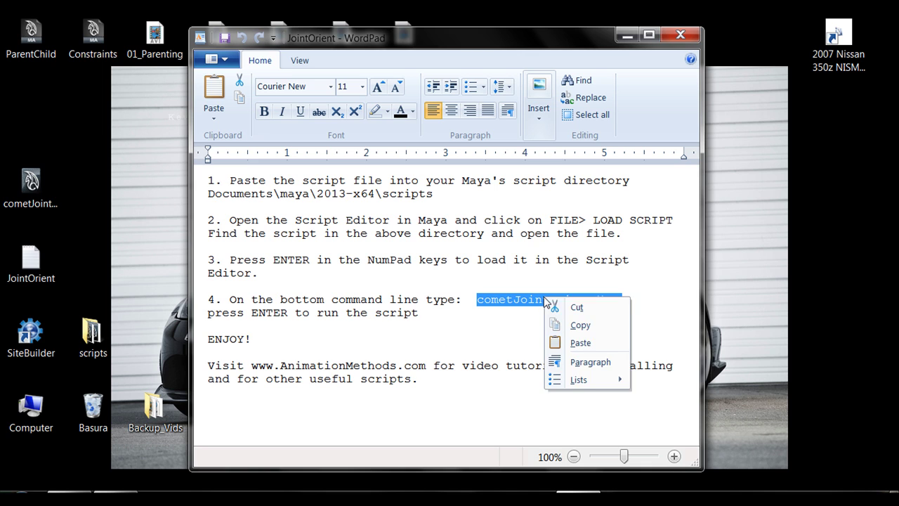
left_click(580, 326)
- Return to Maya, close the Script Editor and run cometJointOrient(); from the MEL command line, centring the tool window
left_click(123, 492)
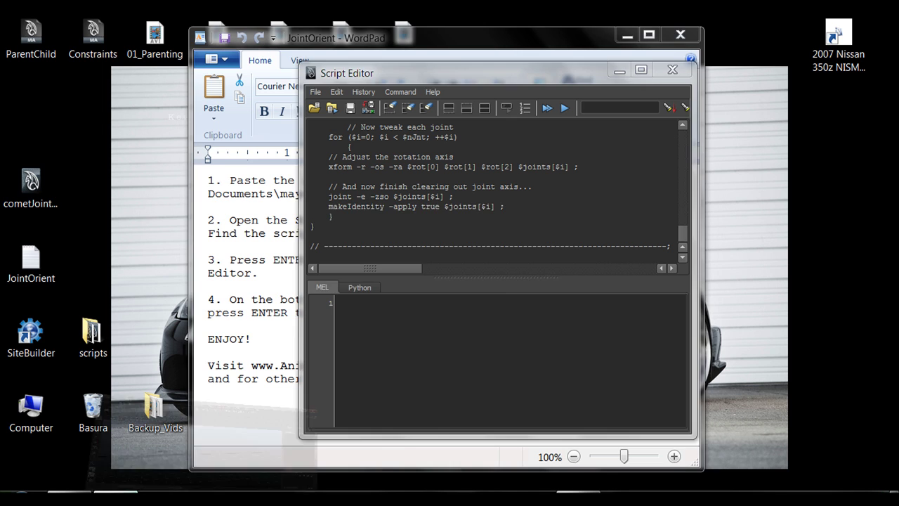
left_click(671, 70)
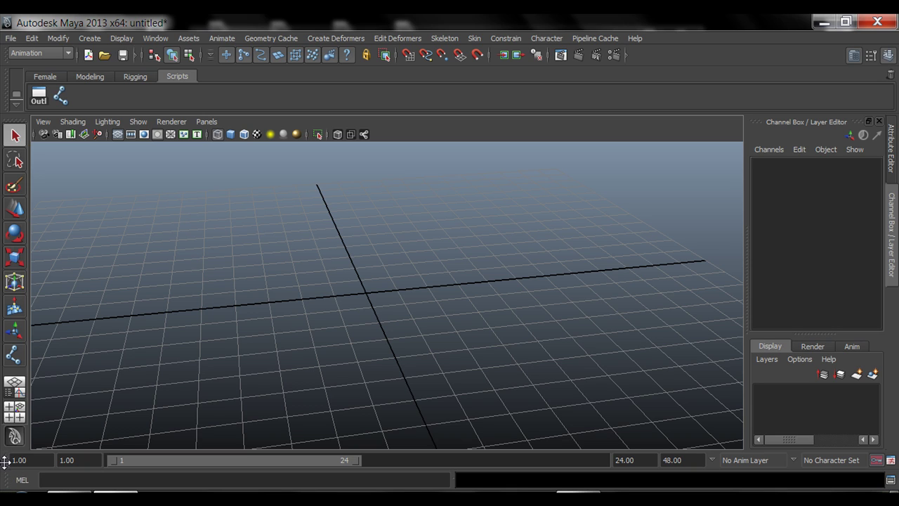
right_click(5, 460)
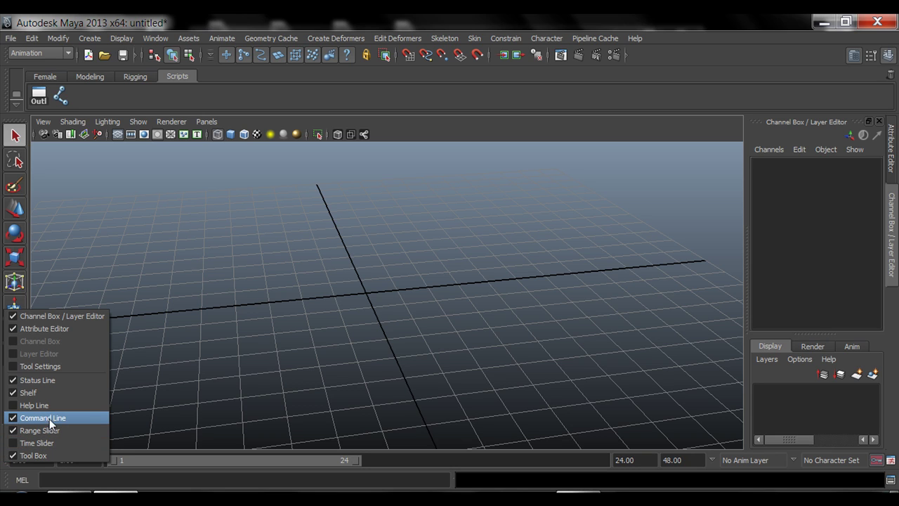
left_click(139, 479)
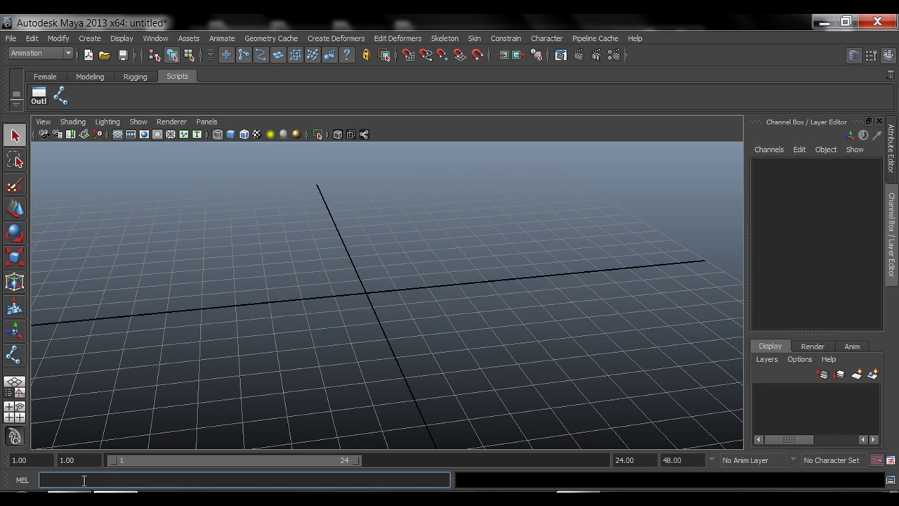
key("ctrl+v")
key("Return")
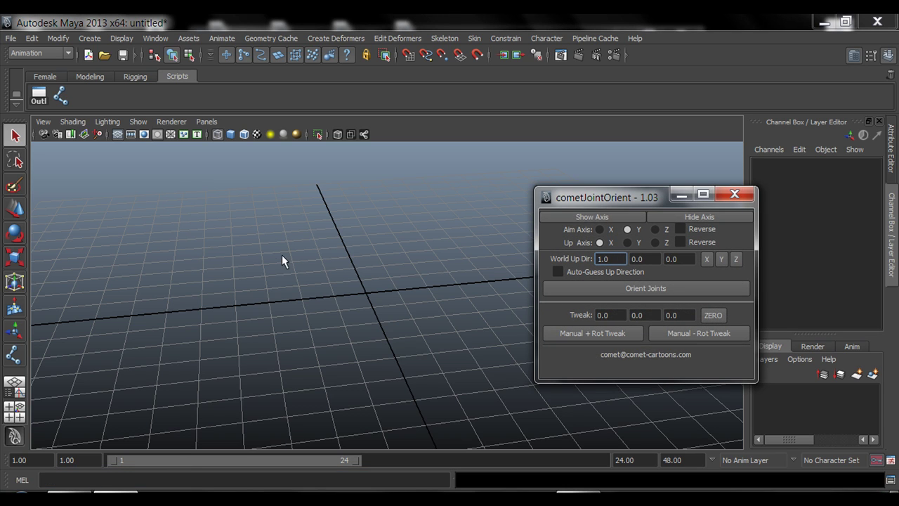
left_click_drag(627, 196, 428, 174)
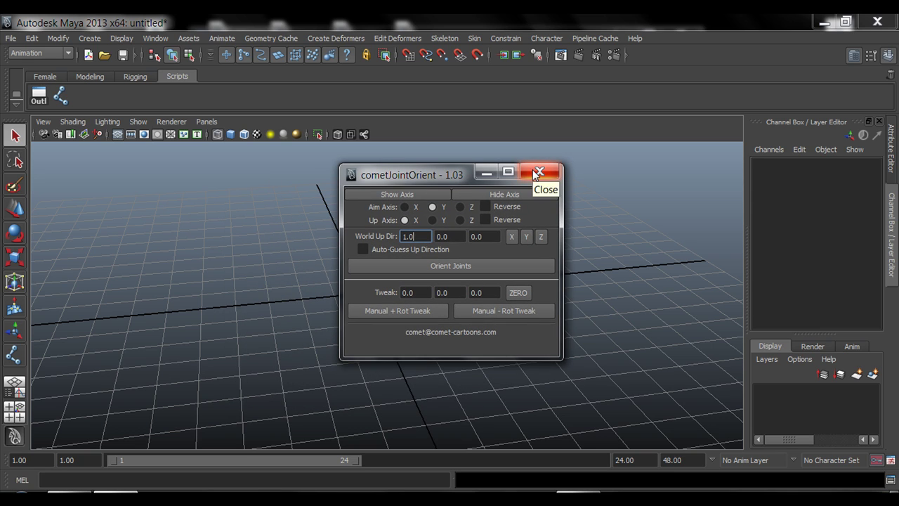
- Enter cometJointOrient(); in the command line once more, clear it and close the cometJointOrient window
left_click(78, 480)
key("ctrl+v")
key("Return")
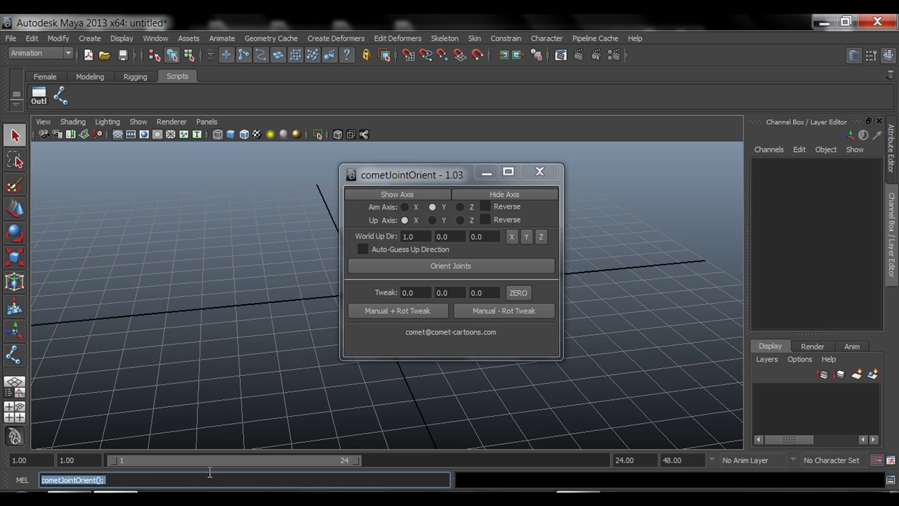
key("BackSpace")
left_click(531, 172)
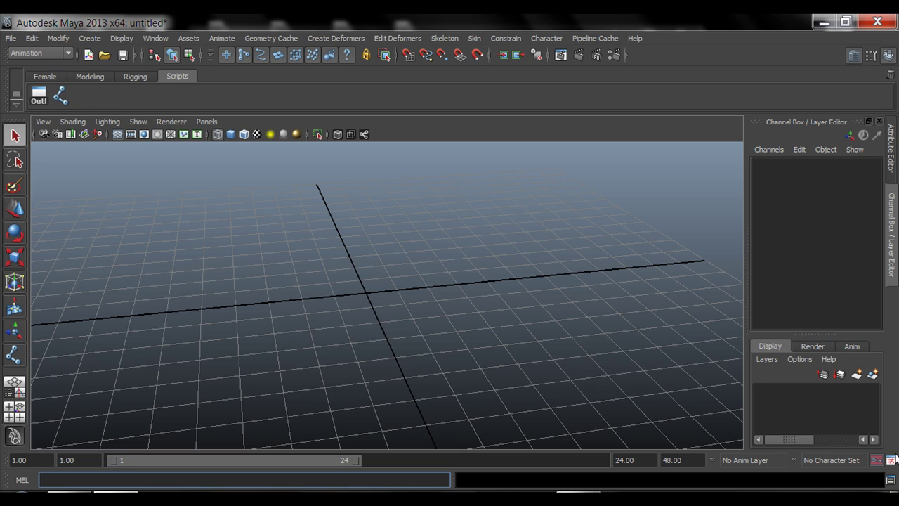
- Paste cometJointOrient(); into the Script Editor, add it to the Scripts shelf as a MEL button, and close the editor
left_click(890, 481)
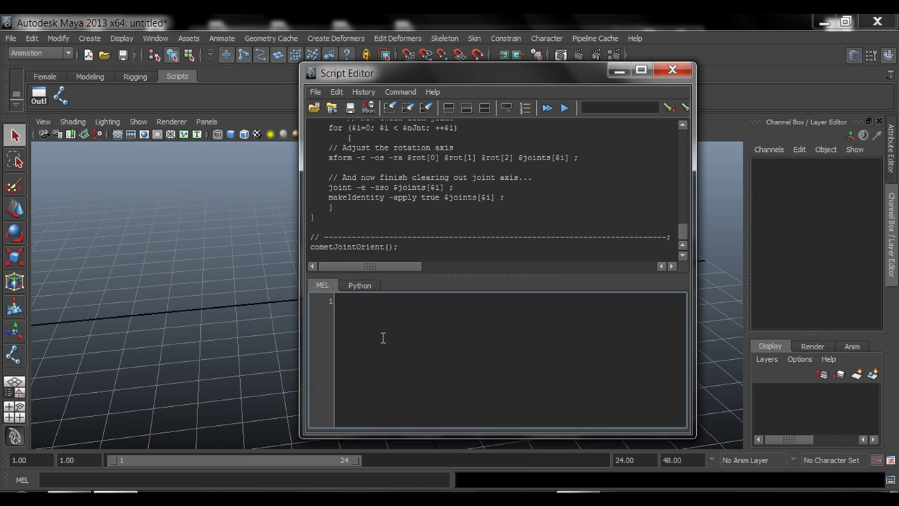
key("ctrl+v")
left_click_drag(464, 77, 576, 86)
left_click_drag(543, 310, 441, 315)
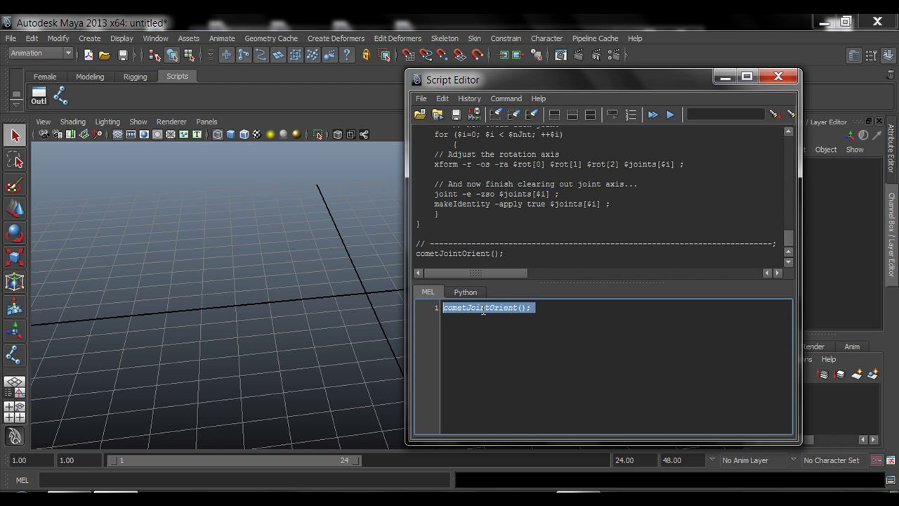
middle_click_drag(483, 310, 93, 100)
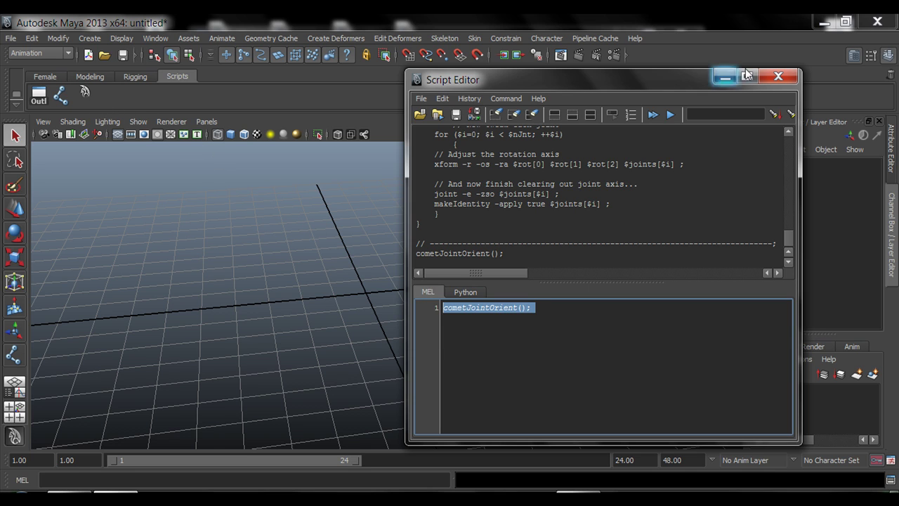
left_click(780, 77)
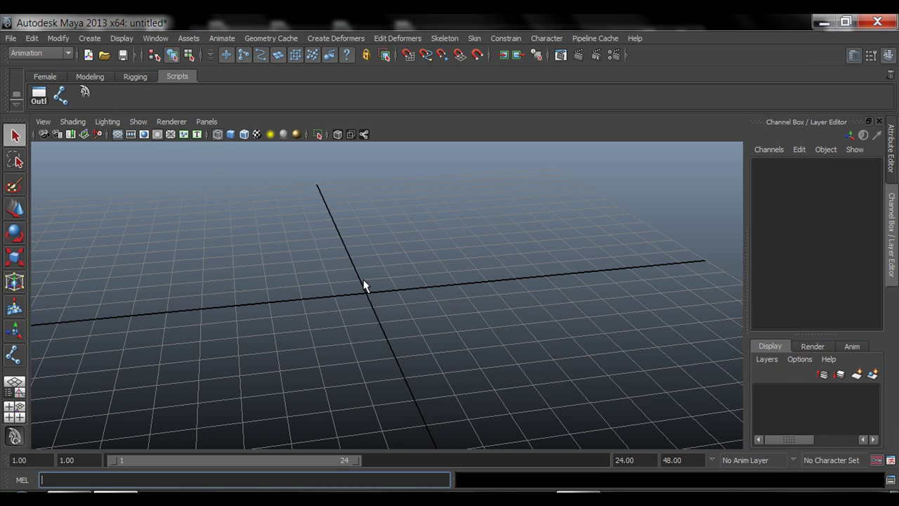
- Launch cometJointOrient from its new button on the Scripts shelf and move the tool window clear of the grid centre
left_click(85, 95)
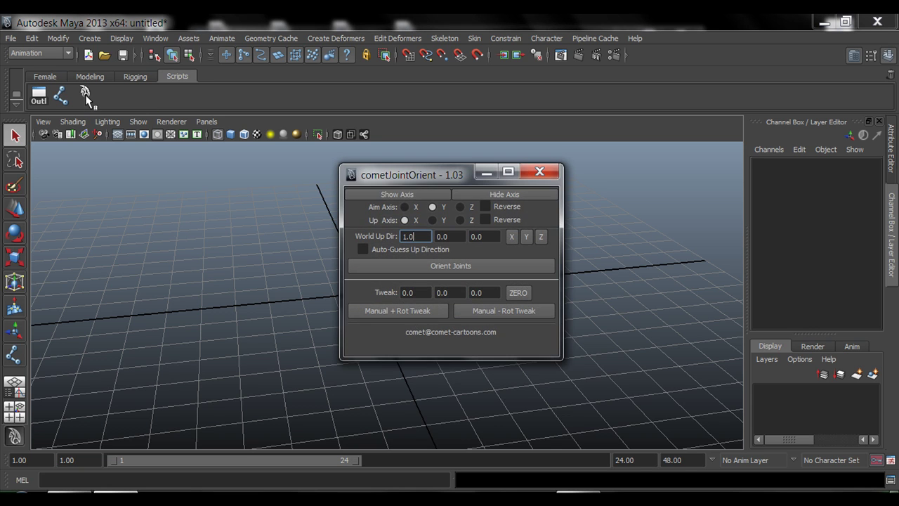
left_click_drag(419, 174, 546, 194)
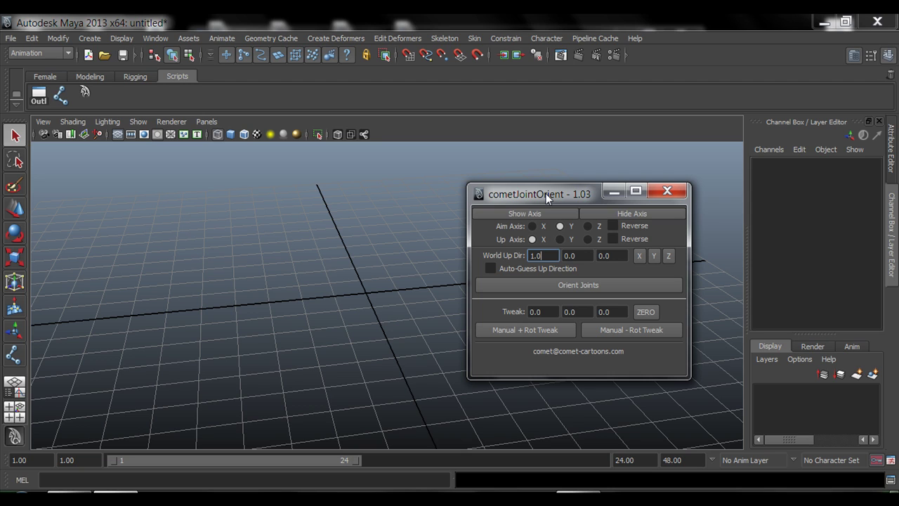
left_click_drag(552, 193, 568, 174)
- Reopen the Script Editor to review the cometJointOrient(); command used for the shelf button, and close it again
left_click(890, 480)
key("ctrl+a")
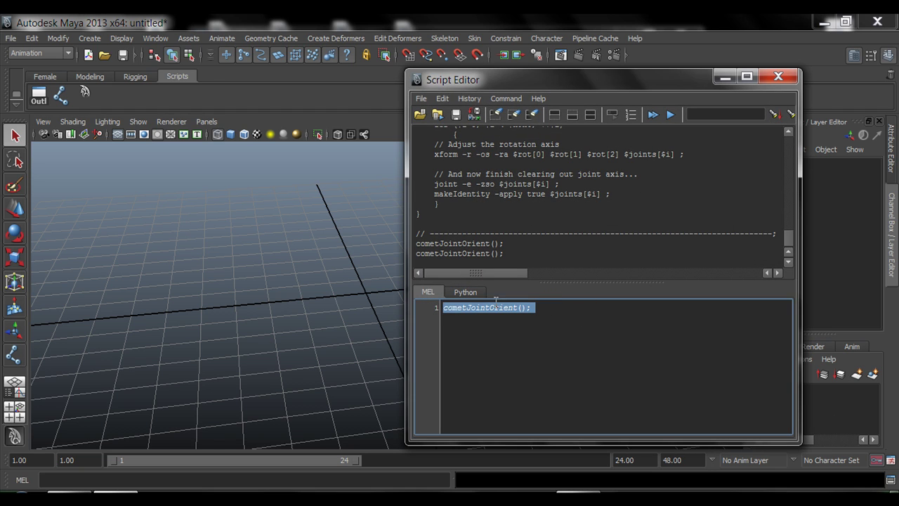
left_click(560, 221)
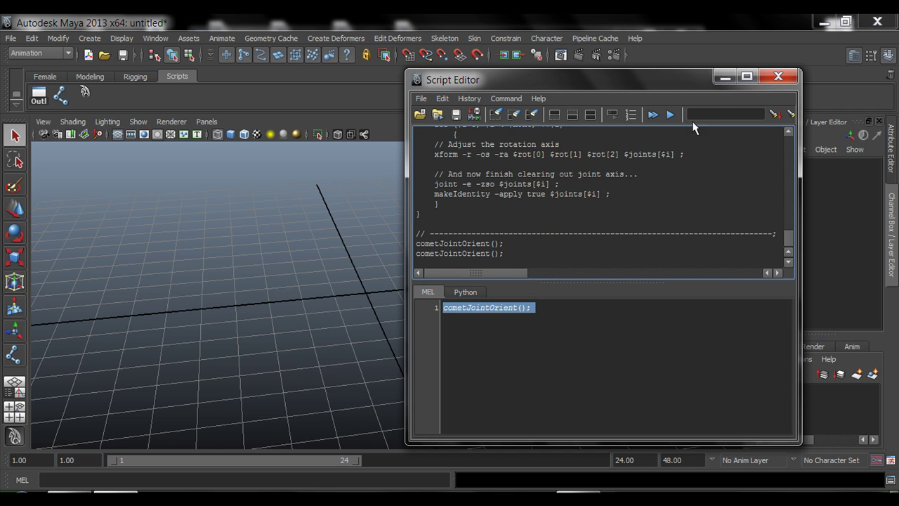
left_click(779, 77)
left_click_drag(575, 176, 615, 149)
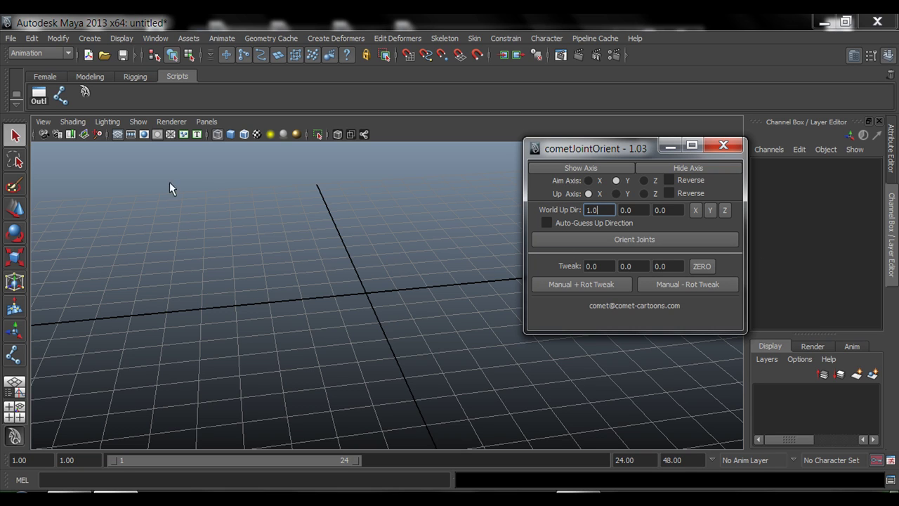
- Give the cometJointOrient button on the Scripts shelf the icon label OrJt and save all shelves
right_click(86, 95)
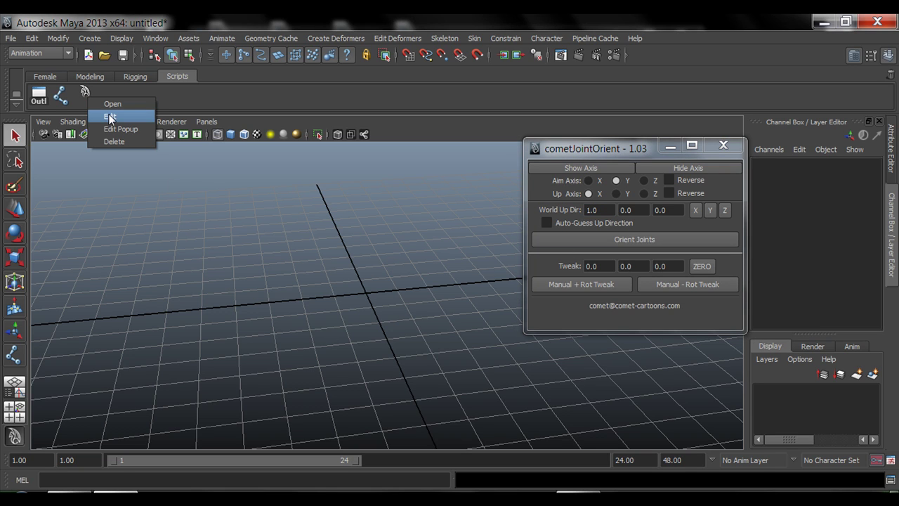
left_click(111, 117)
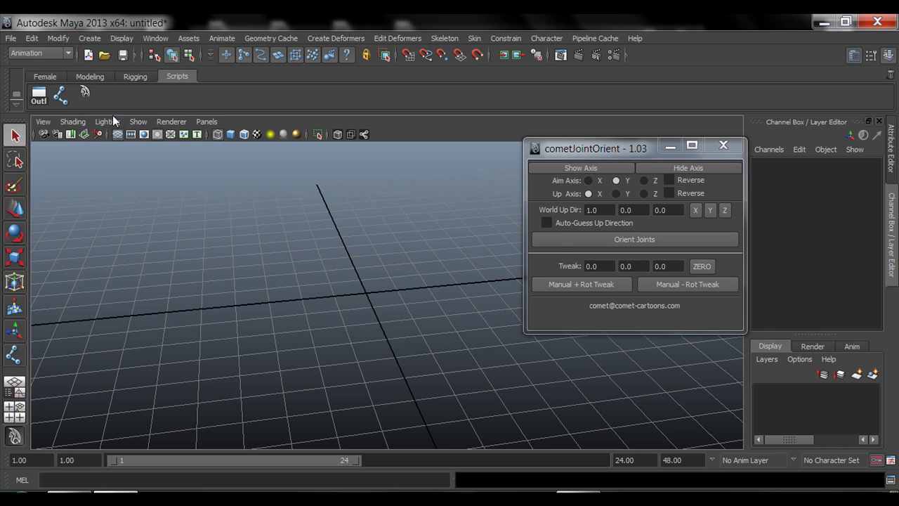
left_click(276, 85)
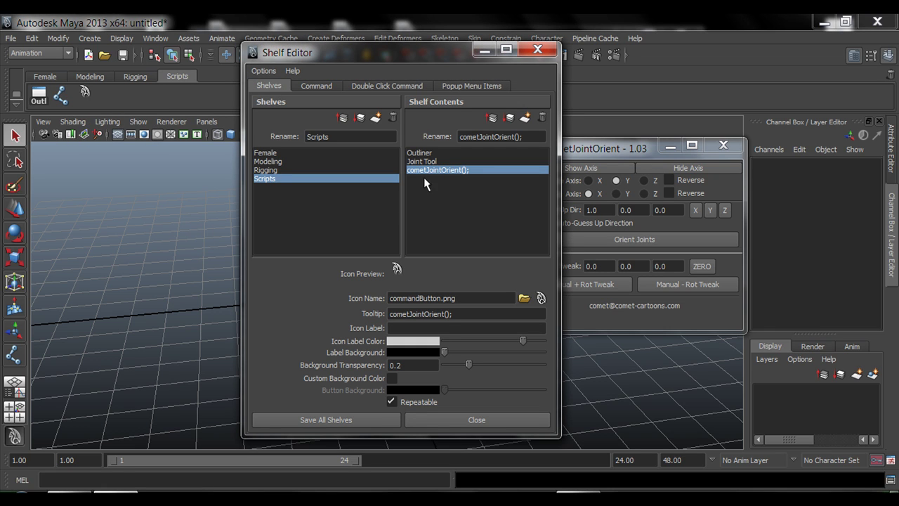
left_click(411, 328)
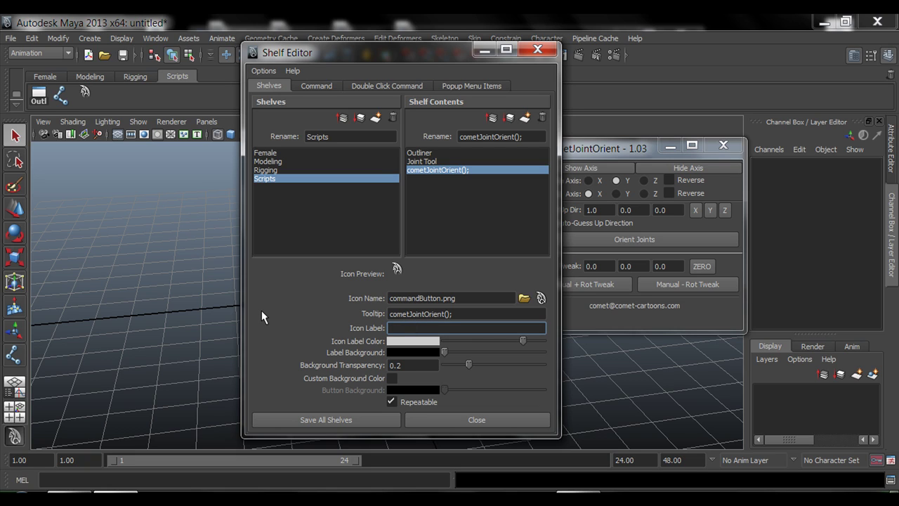
type("OrJt")
left_click(330, 420)
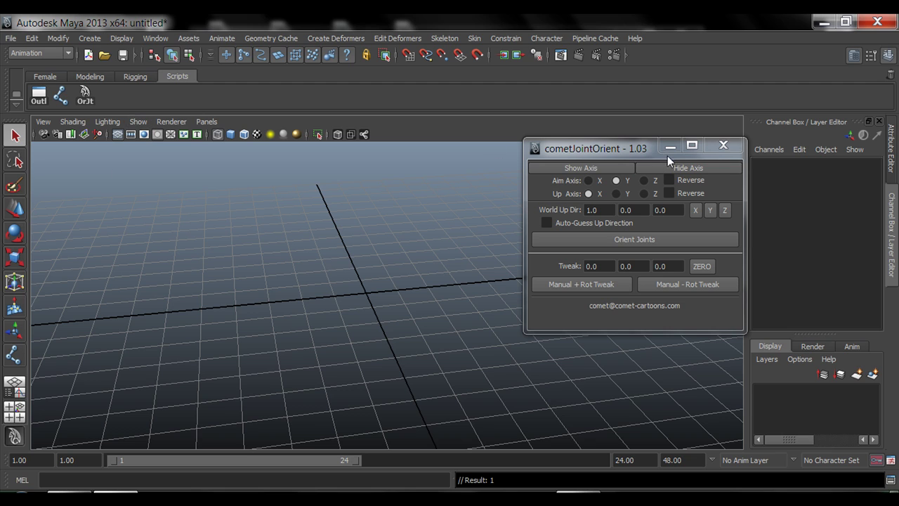
- Close the cometJointOrient window and relaunch it from the OrJt shelf button
left_click(722, 147)
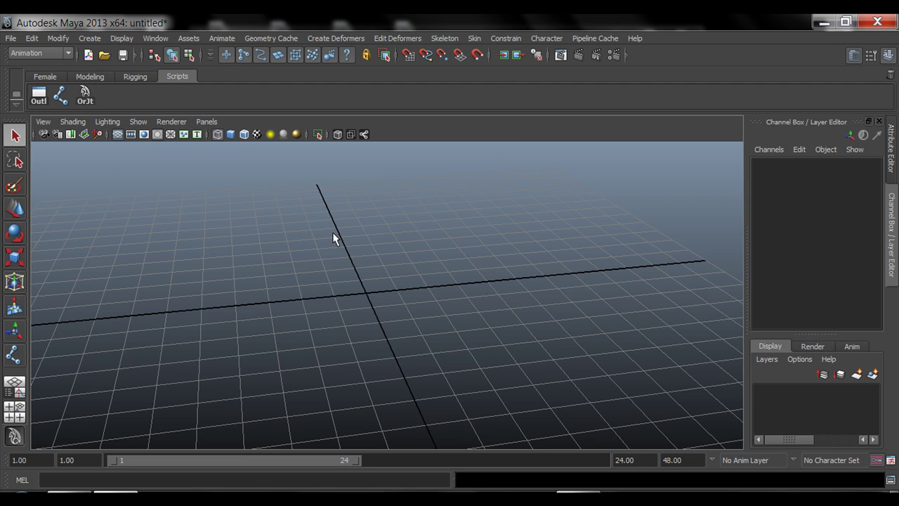
left_click(85, 102)
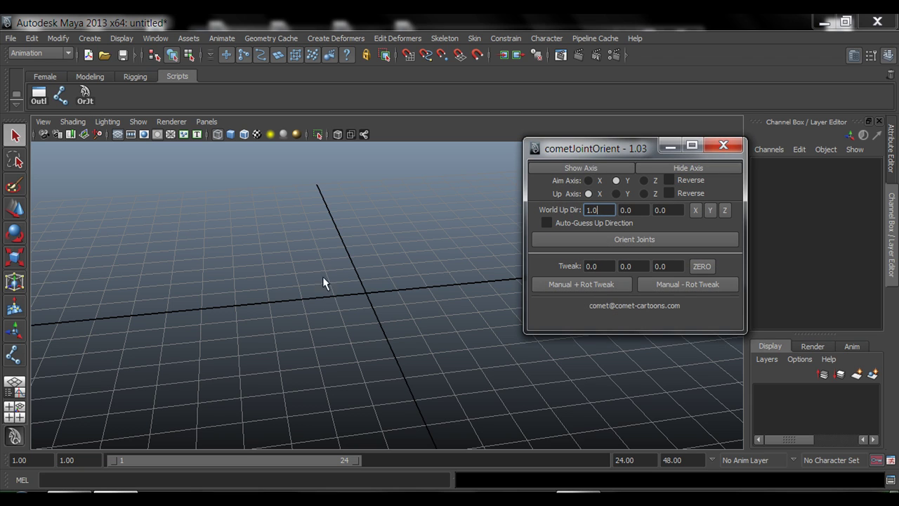
left_click(209, 115)
- Draw a zigzag chain of four joints on the grid with the Joint Tool, removing the surplus fifth joint before finishing
left_click(61, 97)
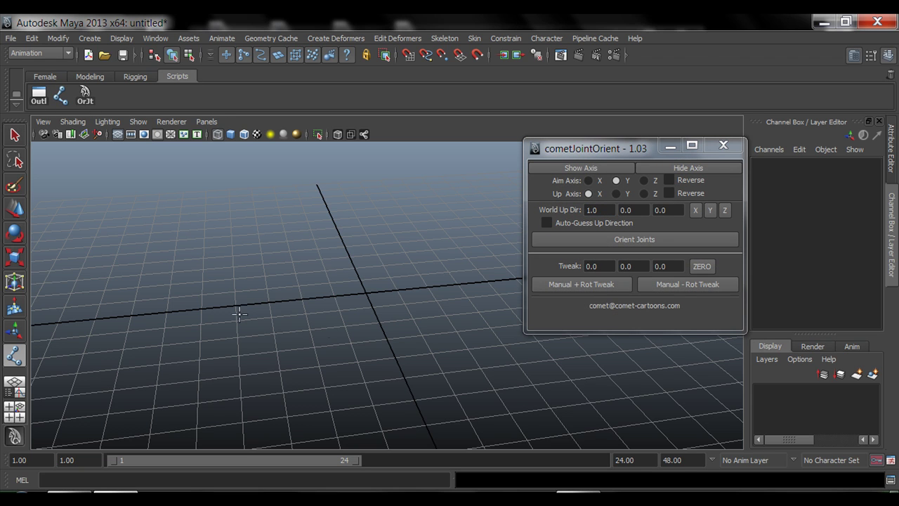
left_click_drag(316, 325, 239, 281, "alt")
left_click(234, 267)
left_click(253, 308)
left_click(342, 262)
left_click(419, 343)
left_click(323, 324)
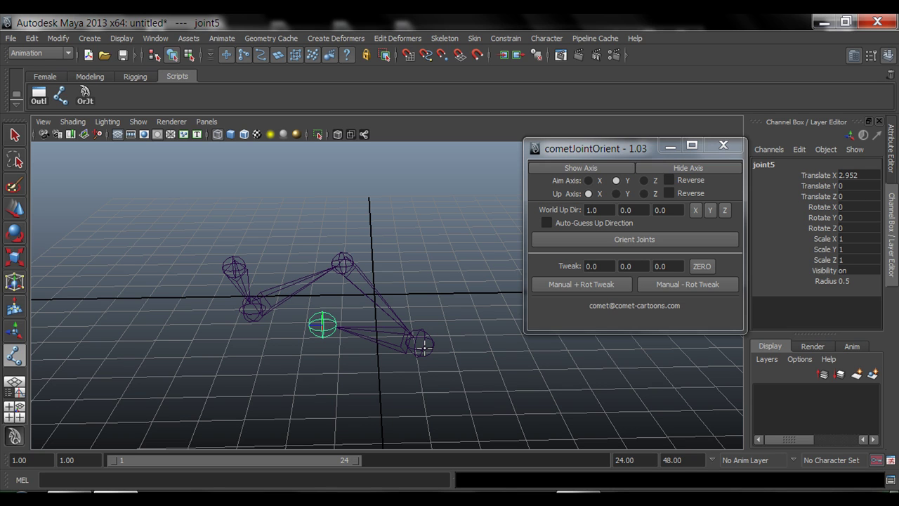
key("BackSpace")
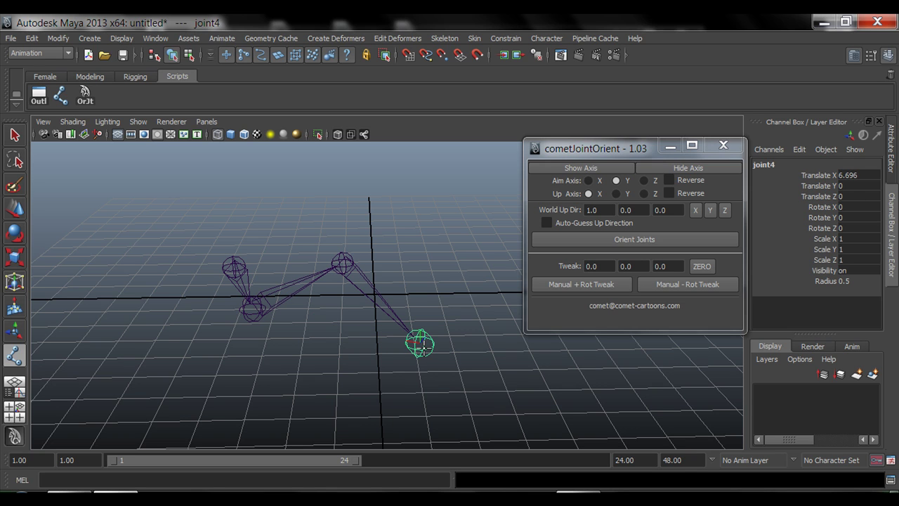
key("Return")
- Show the local rotation axes on all four joints and set the aim axis to X in cometJointOrient
left_click_drag(298, 362, 169, 301, "alt")
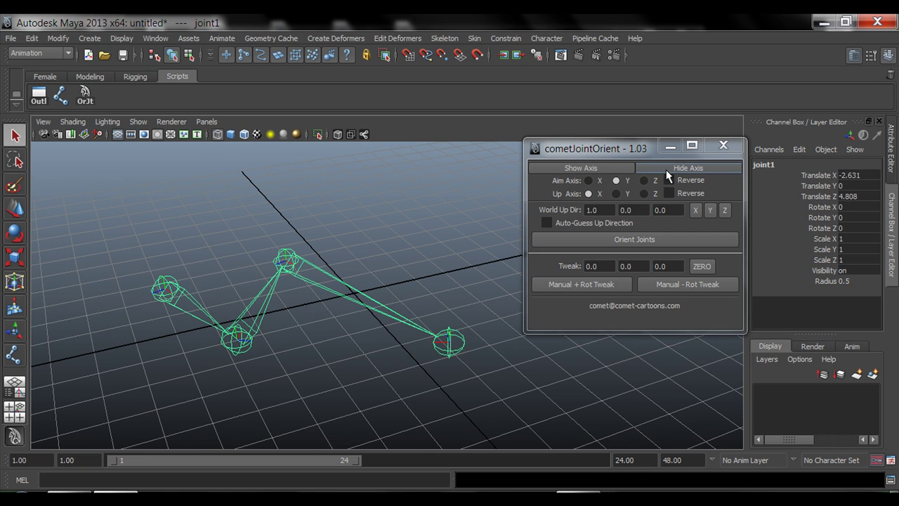
left_click(582, 169)
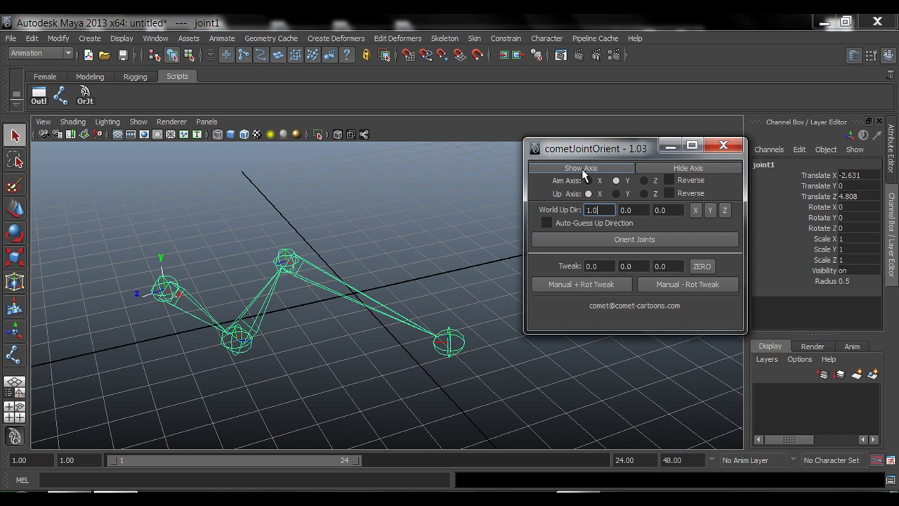
left_click_drag(203, 333, 309, 360, "alt")
left_click(310, 354)
left_click(589, 180)
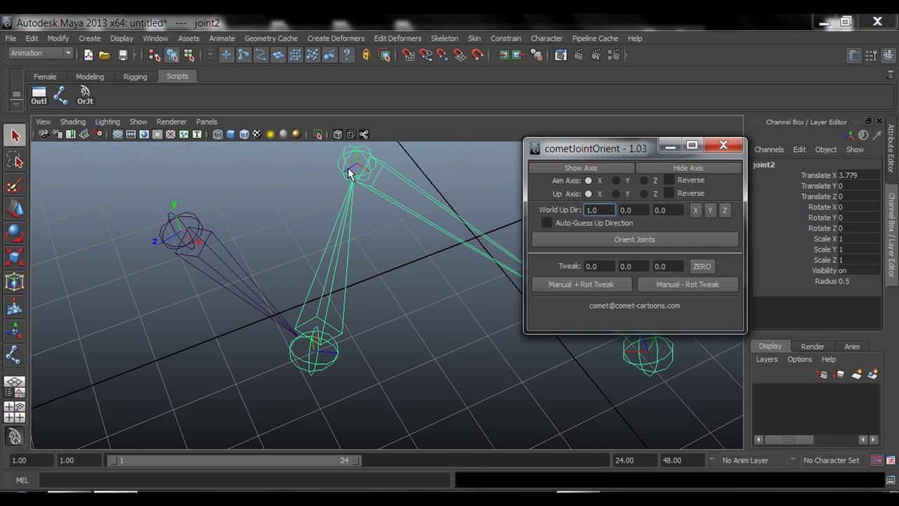
left_click_drag(392, 266, 332, 185, "alt")
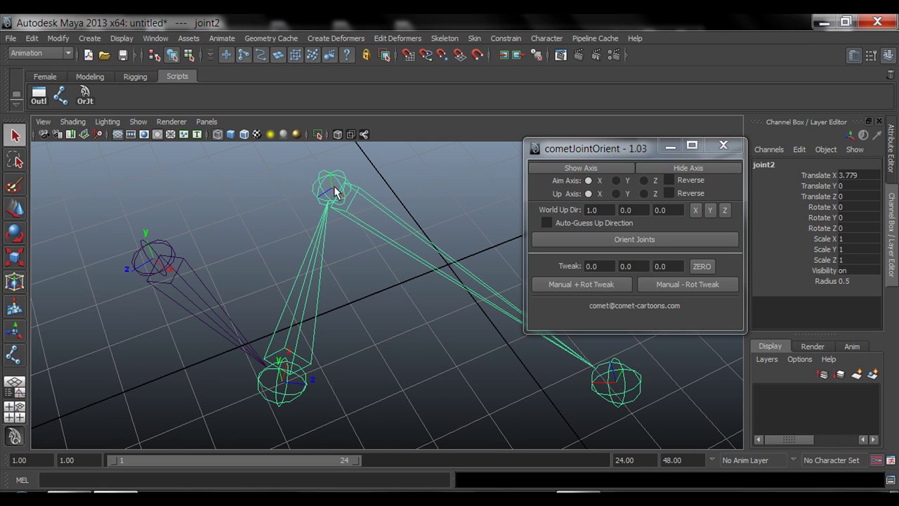
left_click(332, 184)
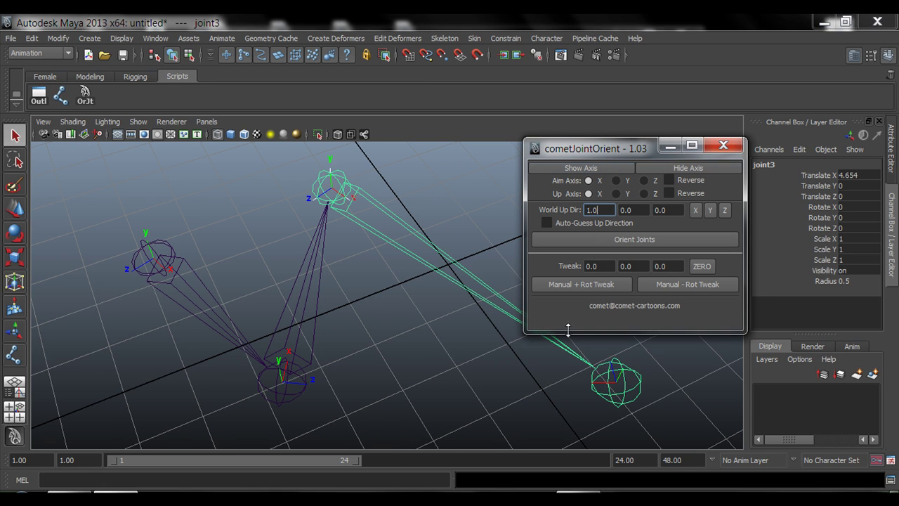
left_click(628, 378)
left_click(590, 169)
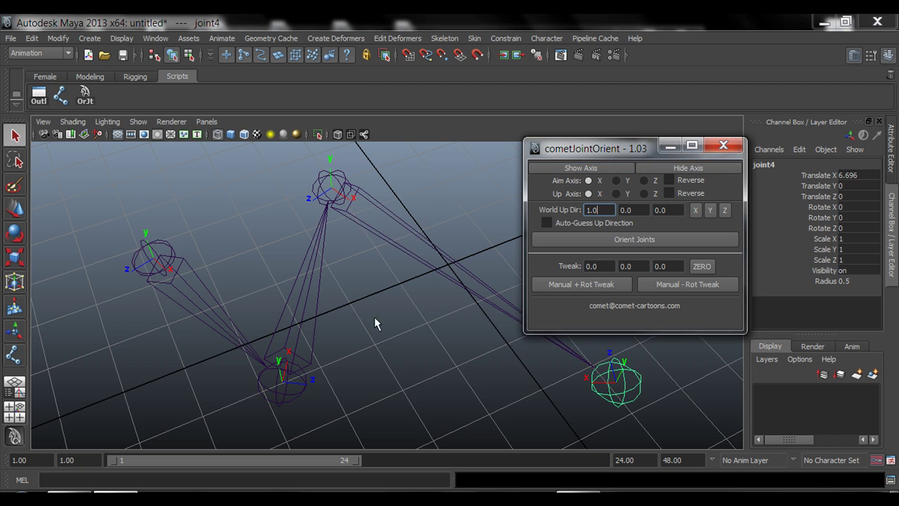
- Examine the joints' local axis directions from several angles, keeping the cometJointOrient window clear of the chain
left_click_drag(362, 340, 216, 338, "alt")
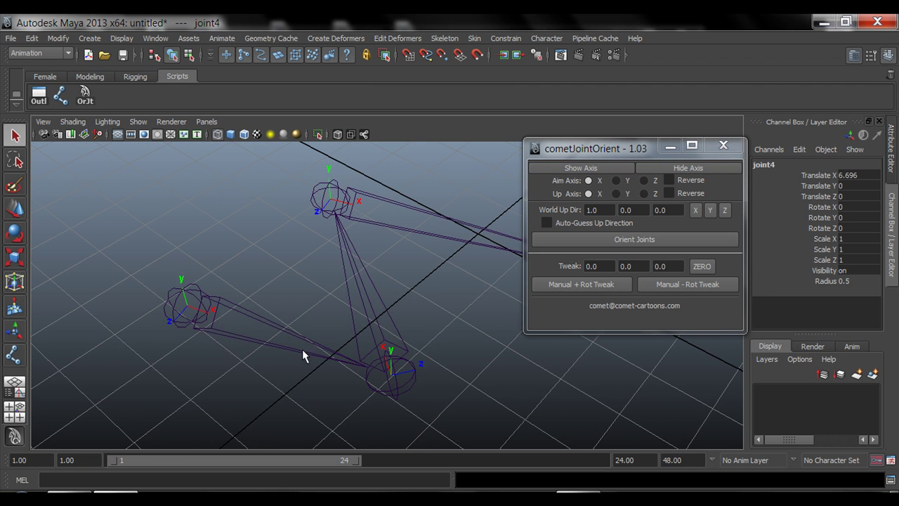
left_click_drag(359, 366, 354, 325, "alt")
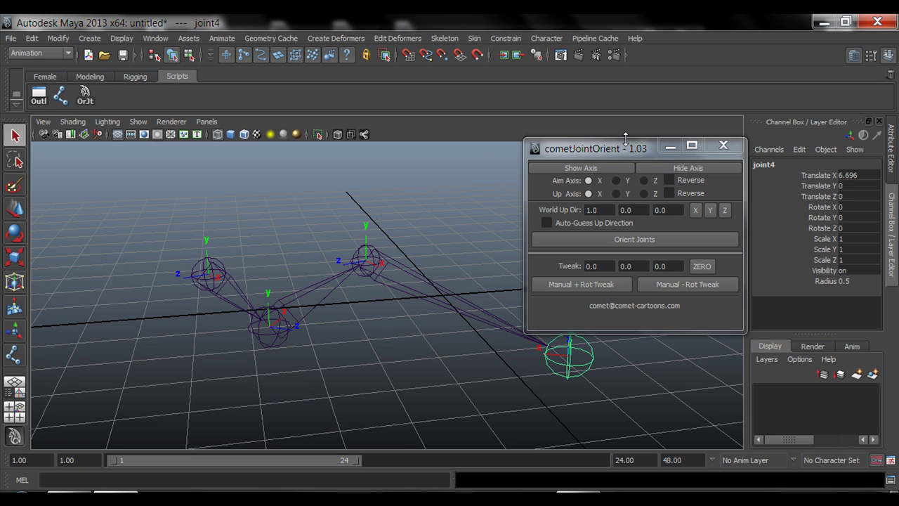
left_click_drag(622, 150, 703, 124)
left_click_drag(410, 309, 366, 313, "alt")
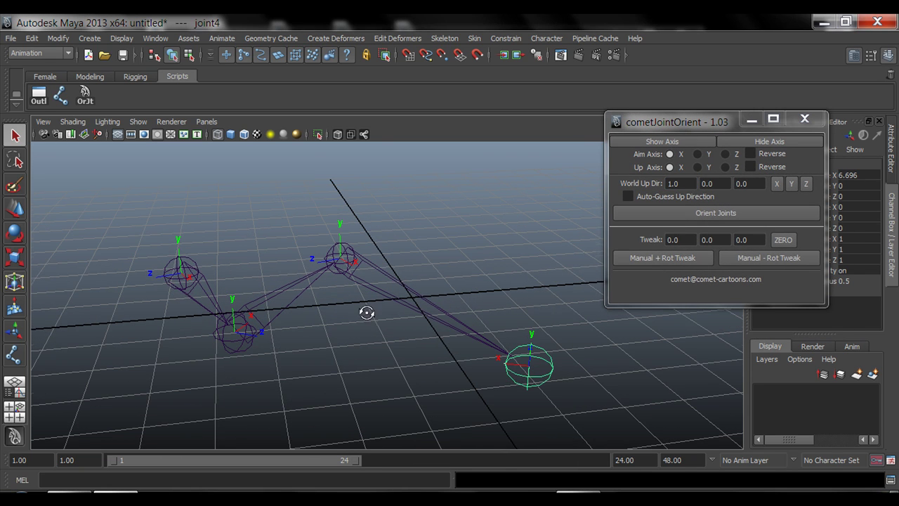
left_click_drag(273, 358, 337, 356, "alt")
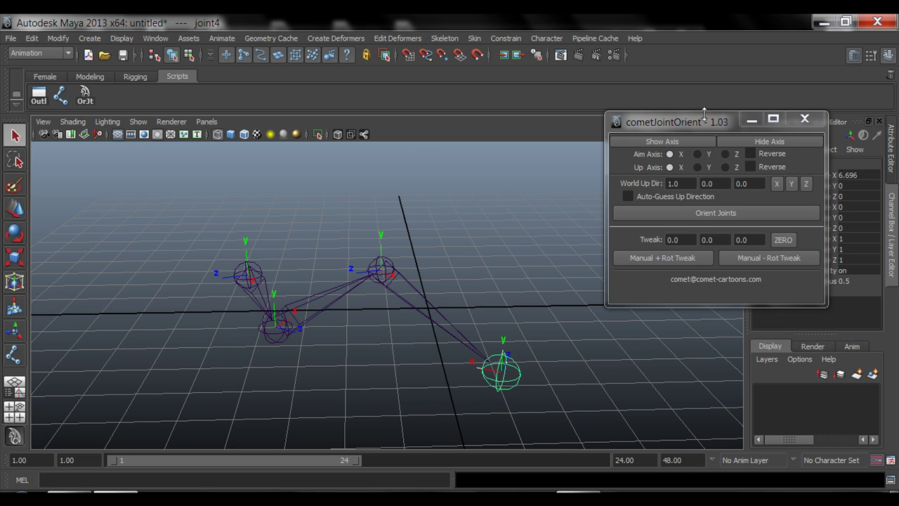
left_click_drag(697, 124, 661, 156)
left_click_drag(342, 238, 321, 264, "alt")
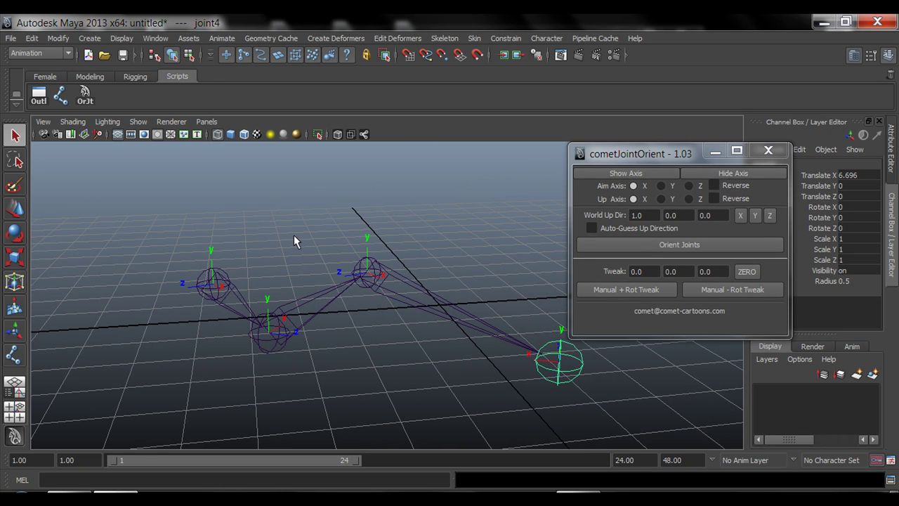
left_click_drag(641, 153, 676, 142)
mouse_move(300, 306)
left_mouse_down("alt")
mouse_move(311, 305)
mouse_move(304, 301)
left_mouse_up("alt")
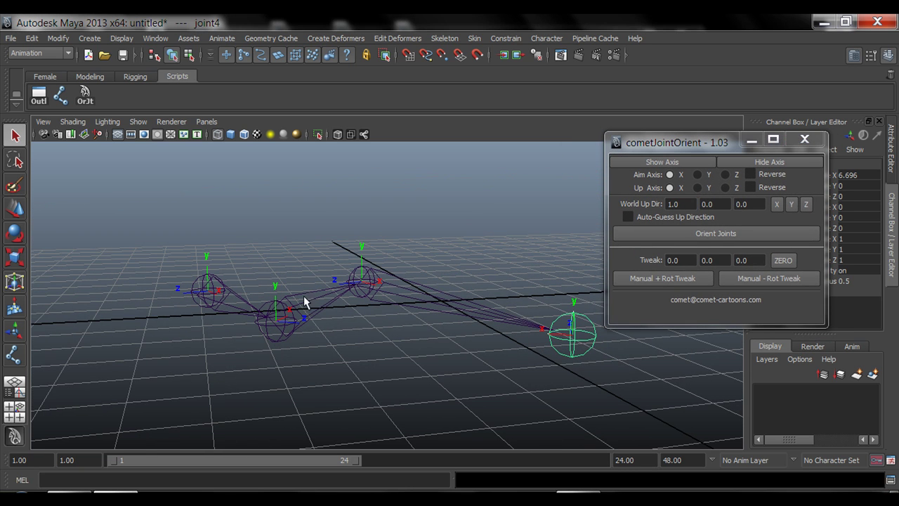
- Set the up axis to Y with aim axis X, and the world up direction to 0.0, 1.0, 0.0
left_click(698, 189)
left_click_drag(344, 235, 236, 288, "alt")
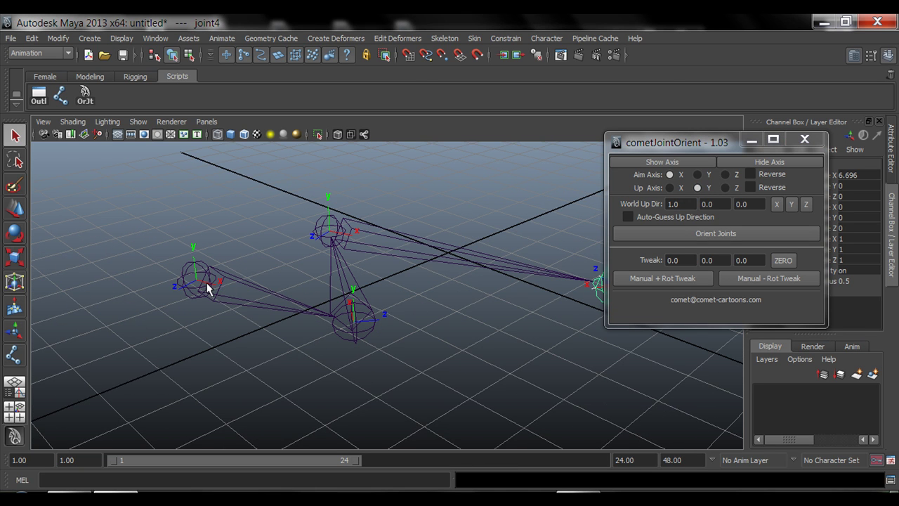
left_click_drag(321, 318, 316, 328, "alt")
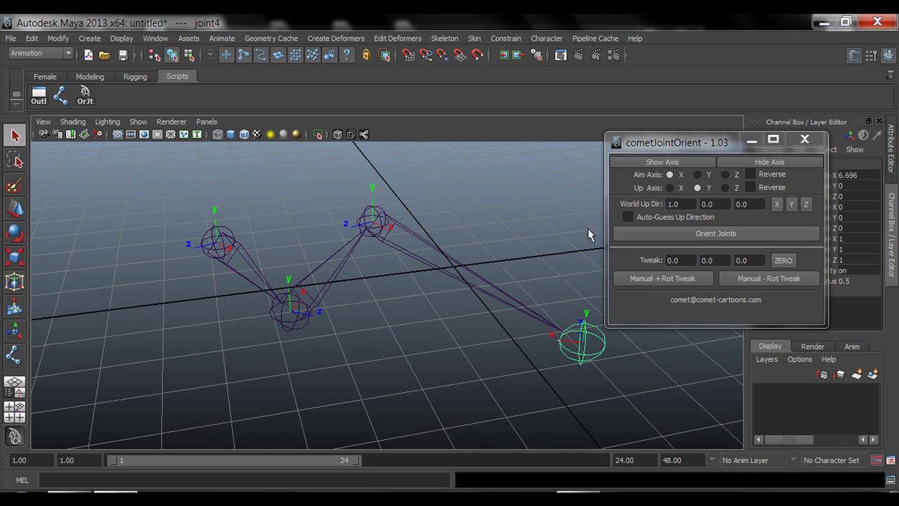
left_click(673, 174)
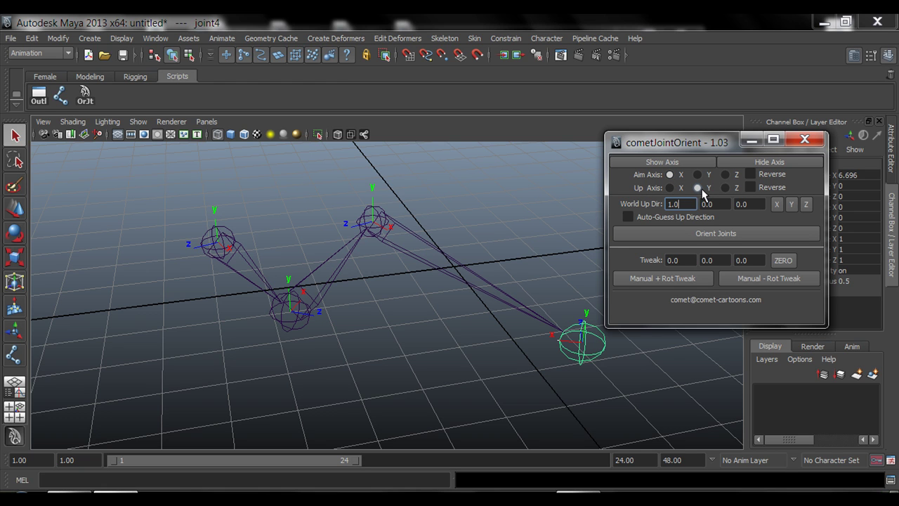
left_click(698, 187)
left_click_drag(328, 313, 328, 295, "alt")
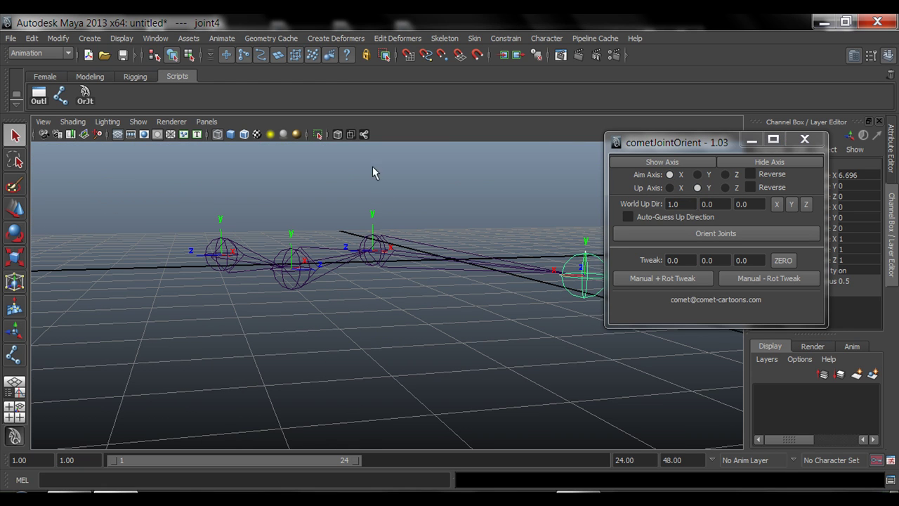
left_click_drag(373, 156, 360, 282, "alt")
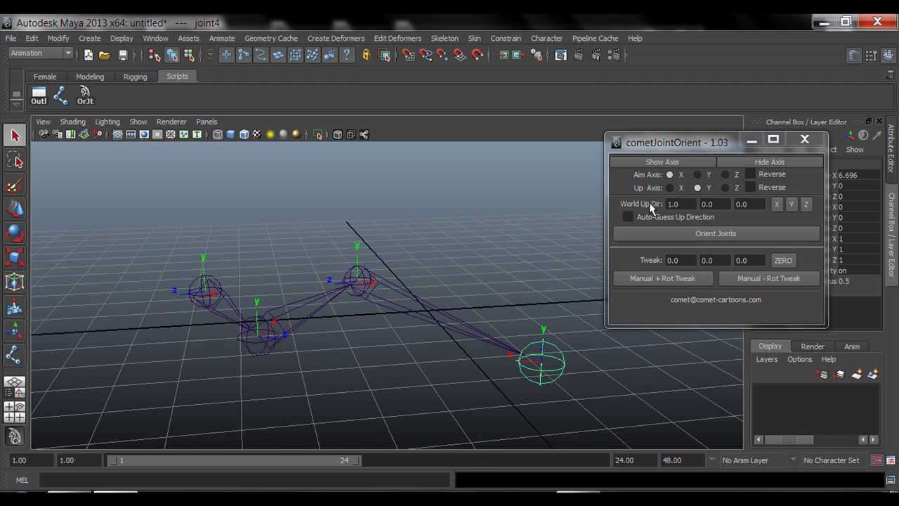
left_click(793, 205)
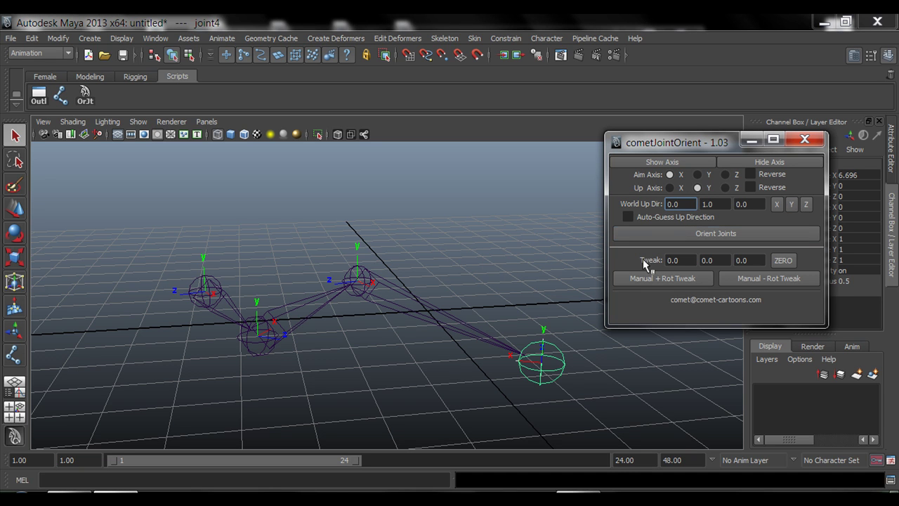
- Move only the second joint to the opposite side of the chain, leaving its child joints in place, and clear the selection
left_click_drag(383, 262, 347, 307, "alt")
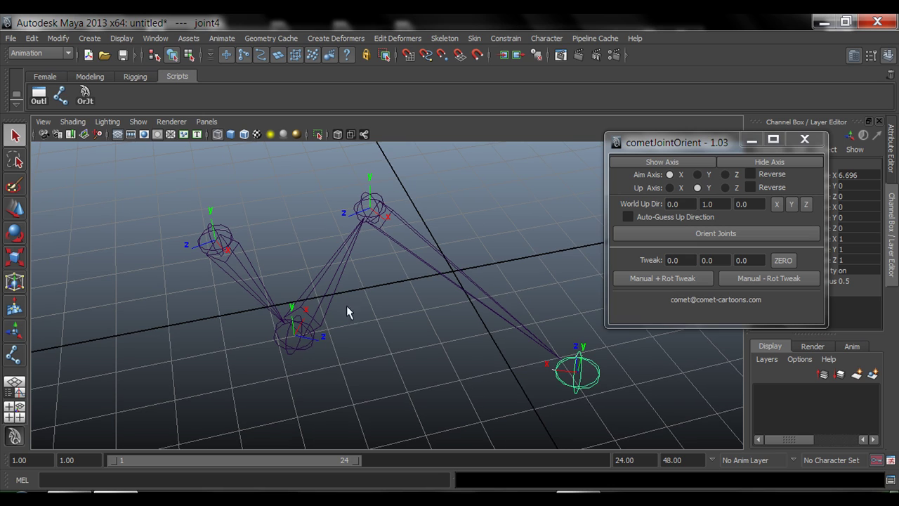
left_click(287, 350)
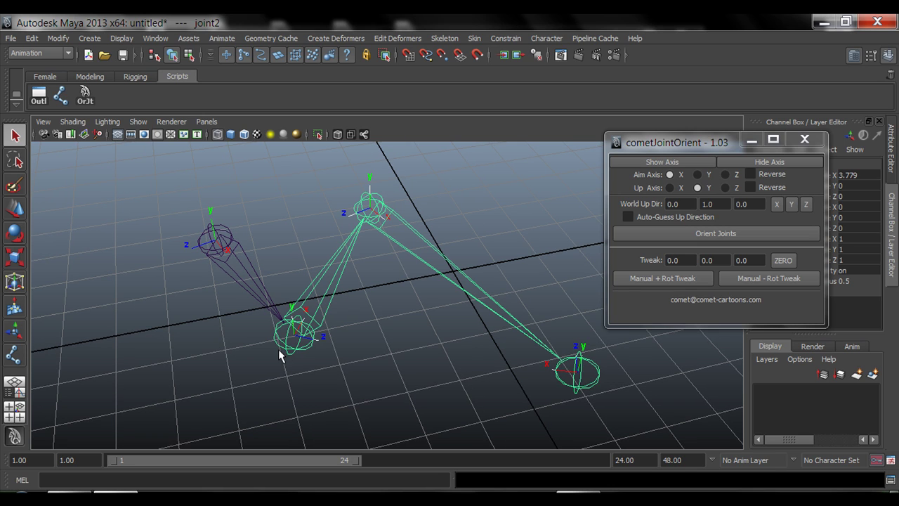
key("w")
key("Insert")
middle_click_drag(300, 359, 276, 227)
key("Insert")
left_click_drag(276, 228, 321, 311, "alt")
left_click(207, 316)
left_click_drag(207, 316, 316, 341, "alt")
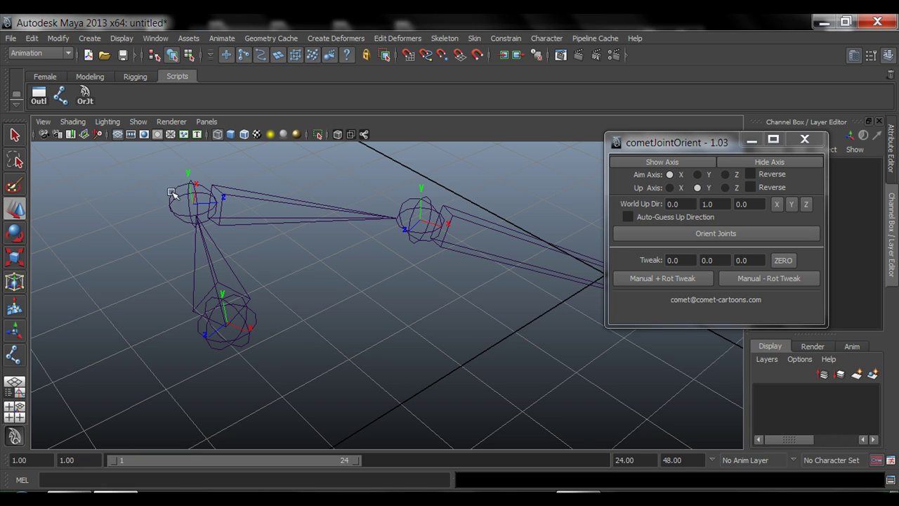
left_click_drag(298, 262, 314, 229, "alt")
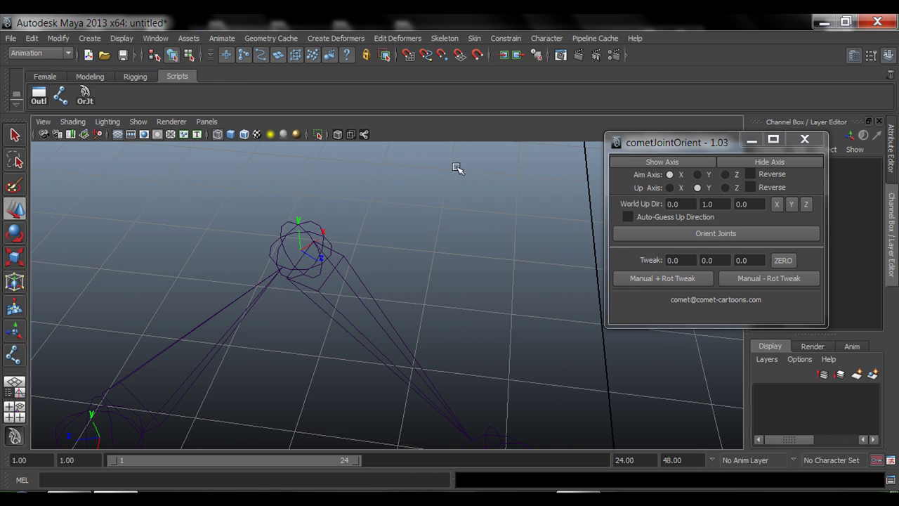
left_click_drag(516, 255, 461, 234, "alt")
- Orient the chain's root joint with aim axis X, up axis Y and world up direction 0.0, 1.0, 0.0
left_click_drag(726, 144, 693, 122)
left_click_drag(387, 295, 341, 286, "alt")
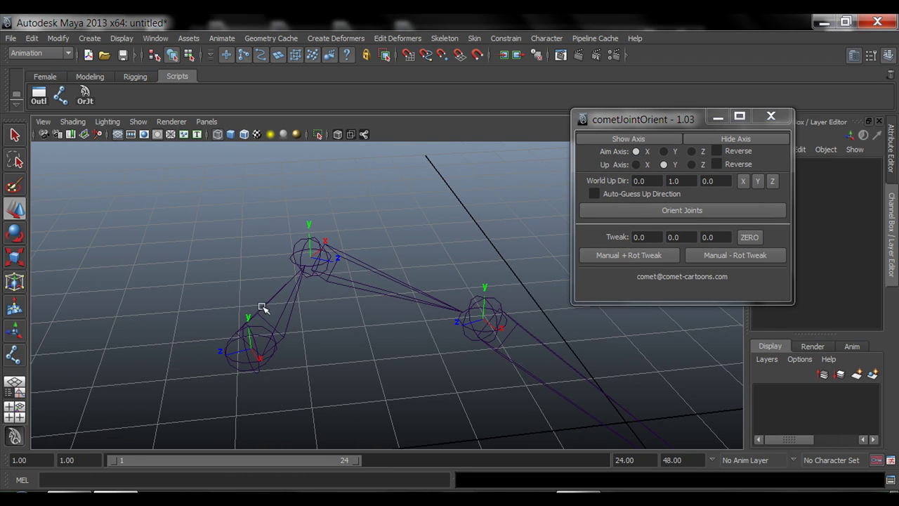
left_click(279, 358)
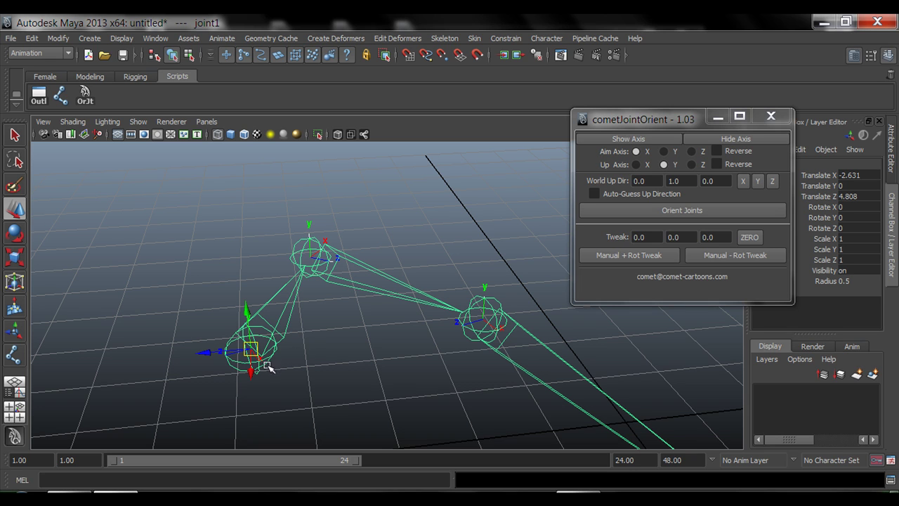
middle_click_drag(331, 368, 309, 344, "alt")
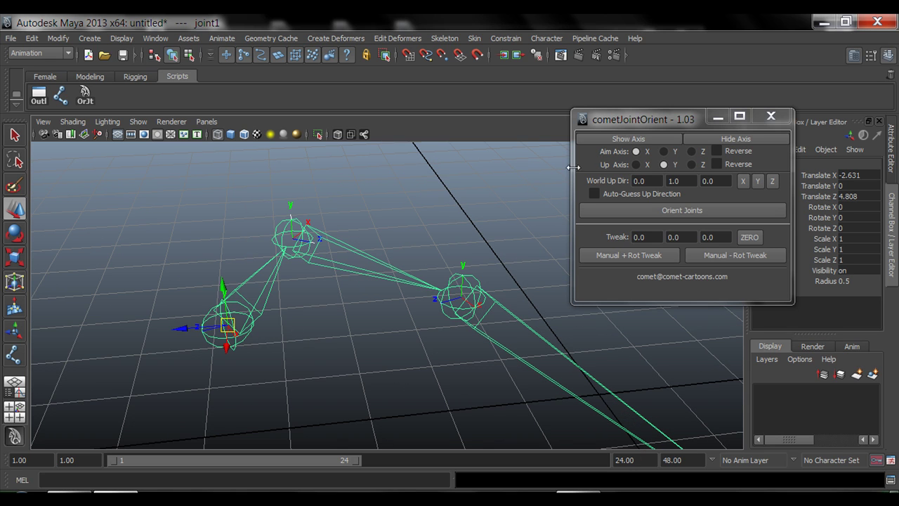
left_click(685, 212)
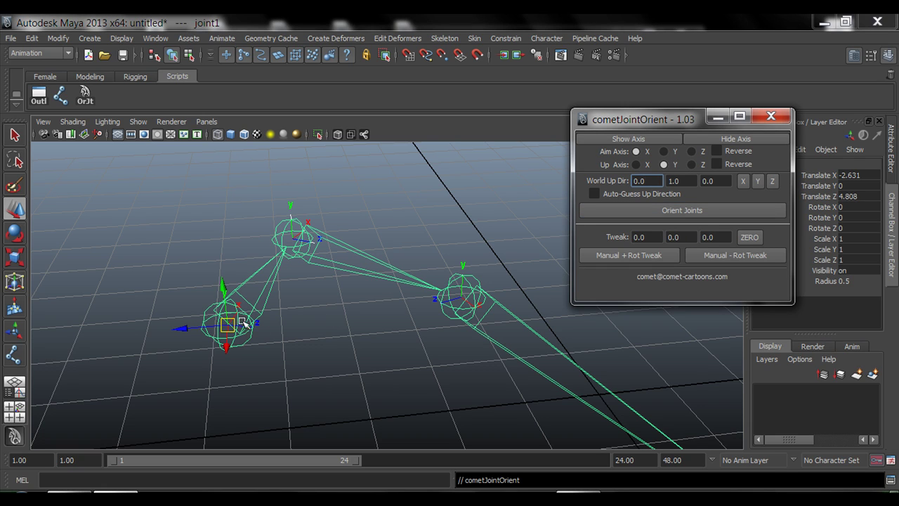
- Orient the second joint with the same X aim and Y up settings, and clear the selection
left_click(278, 230)
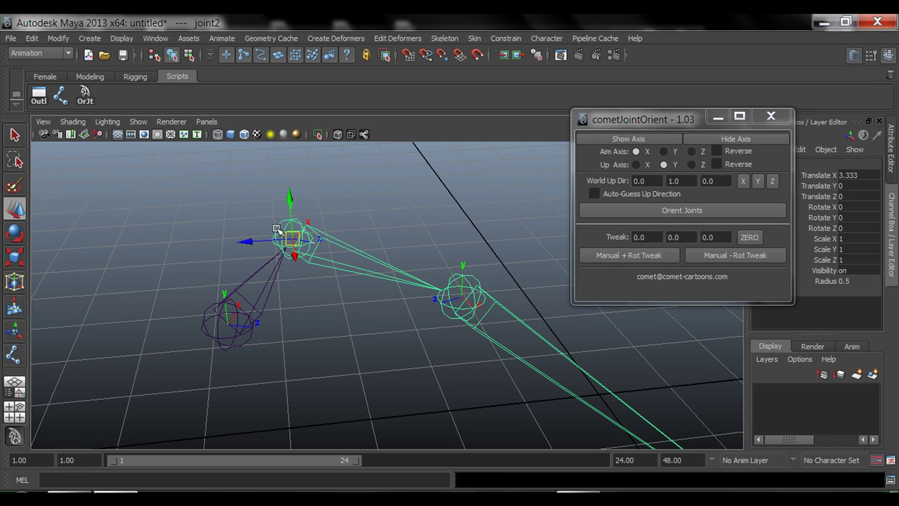
left_click(683, 212)
left_click_drag(281, 265, 337, 297, "alt")
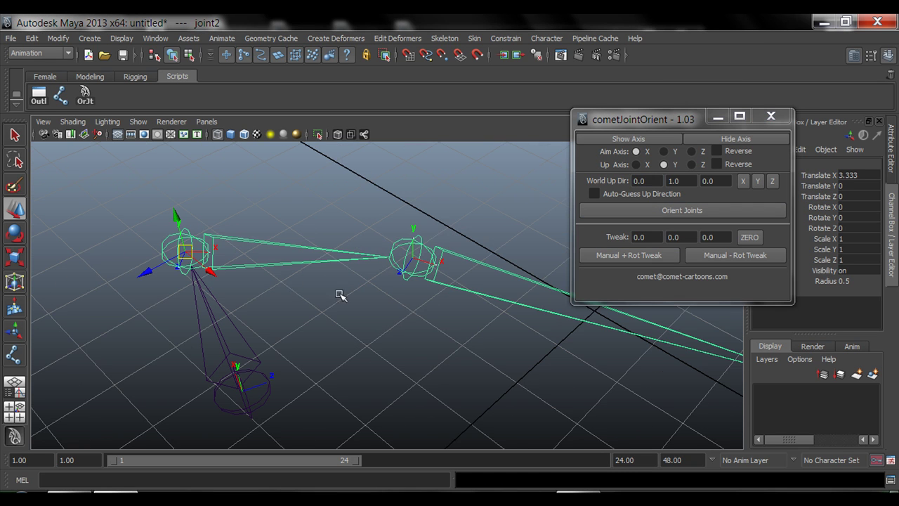
key("q")
left_click(200, 253)
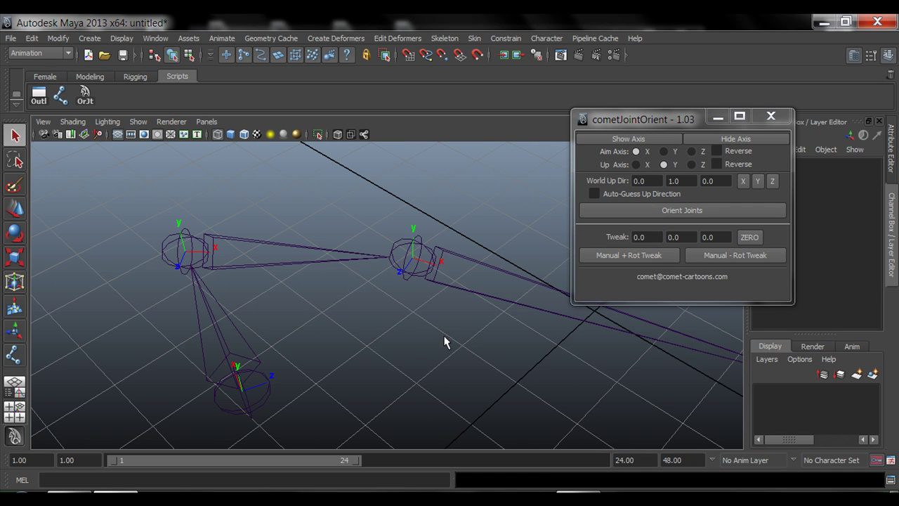
- Orient the end joint of the chain with aim axis X and up axis Y
left_click_drag(443, 342, 240, 294, "alt")
left_click_drag(353, 339, 241, 287, "alt")
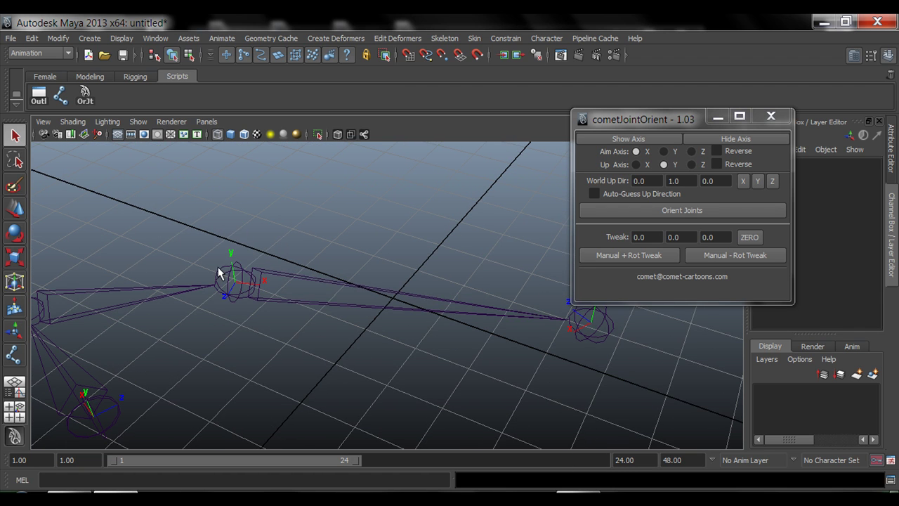
left_click(218, 274)
left_click_drag(327, 304, 321, 342, "alt")
left_click_drag(498, 373, 503, 363, "alt")
left_click(503, 363)
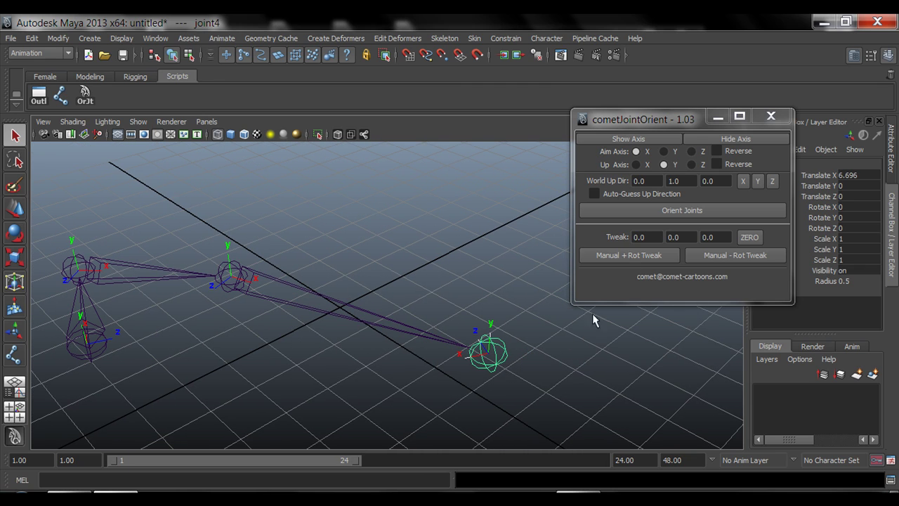
left_click(665, 213)
left_click_drag(404, 320, 334, 323, "alt")
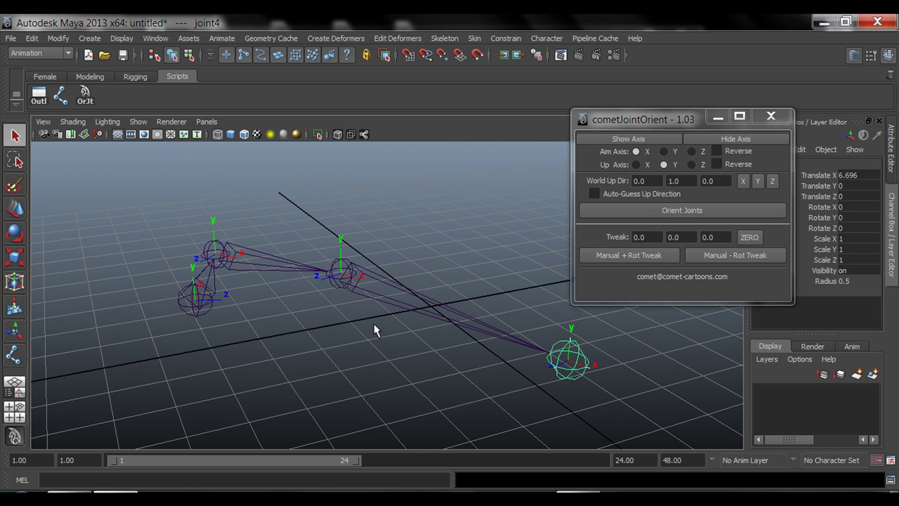
- Select the third joint and set the middle (Y) rotation tweak value to 15, leaving the other two at 0.0
left_click_drag(190, 330, 305, 366, "alt")
right_click_drag(305, 366, 430, 365, "alt")
left_click_drag(430, 361, 347, 312, "alt")
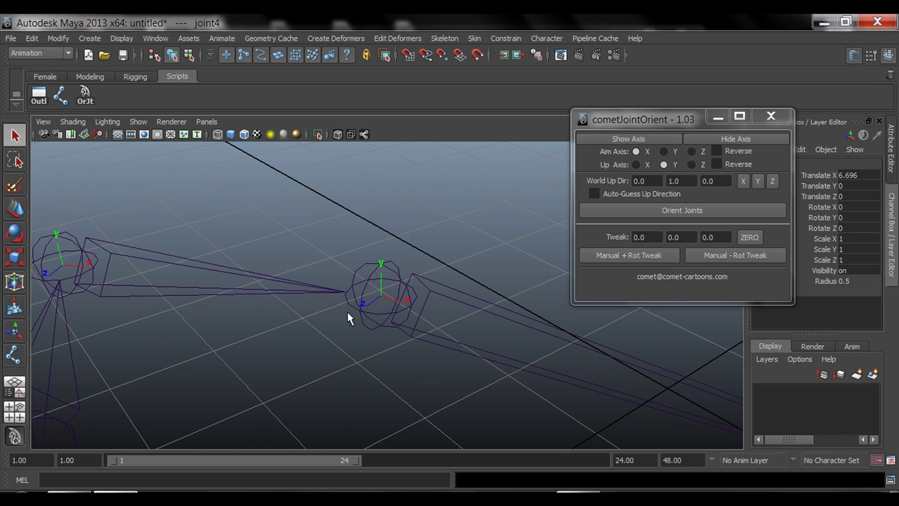
left_click(371, 274)
left_click(372, 280)
left_click_drag(367, 283, 512, 327, "alt")
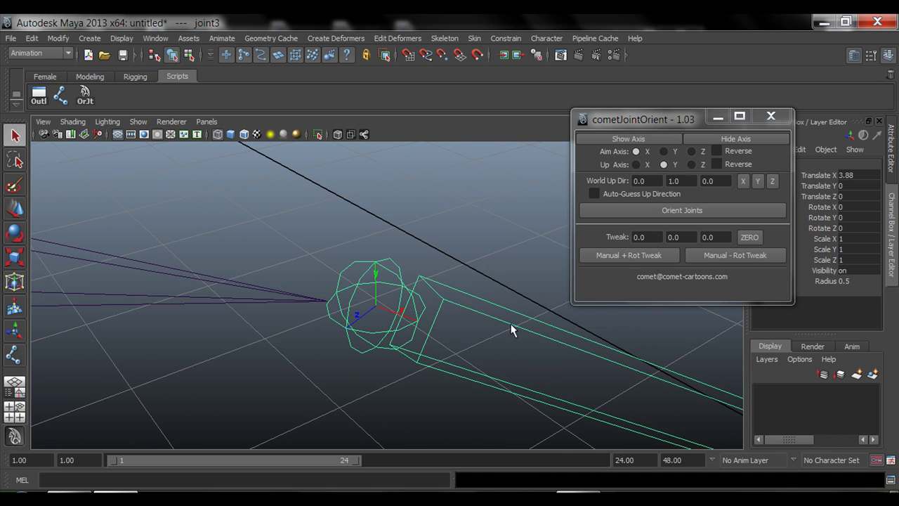
left_click(651, 238)
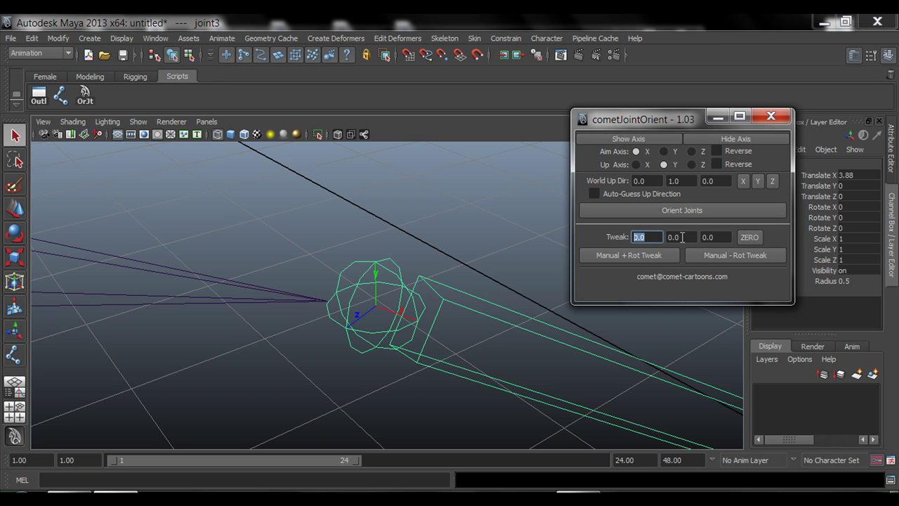
left_click(684, 238)
left_click(730, 238)
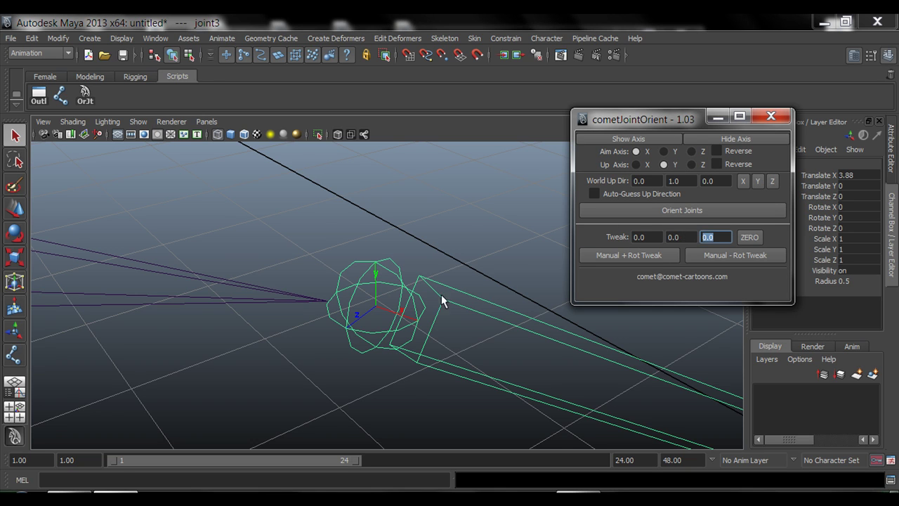
left_click_drag(411, 309, 398, 312, "alt")
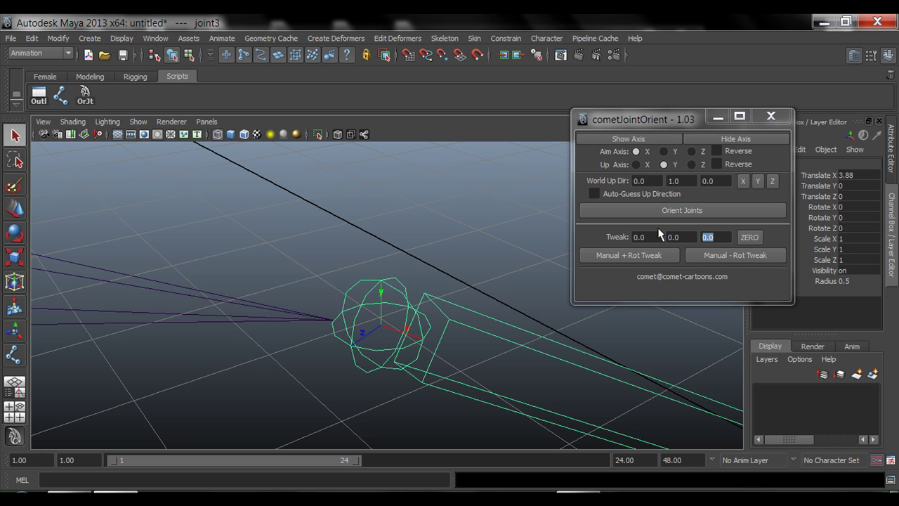
left_click(685, 238)
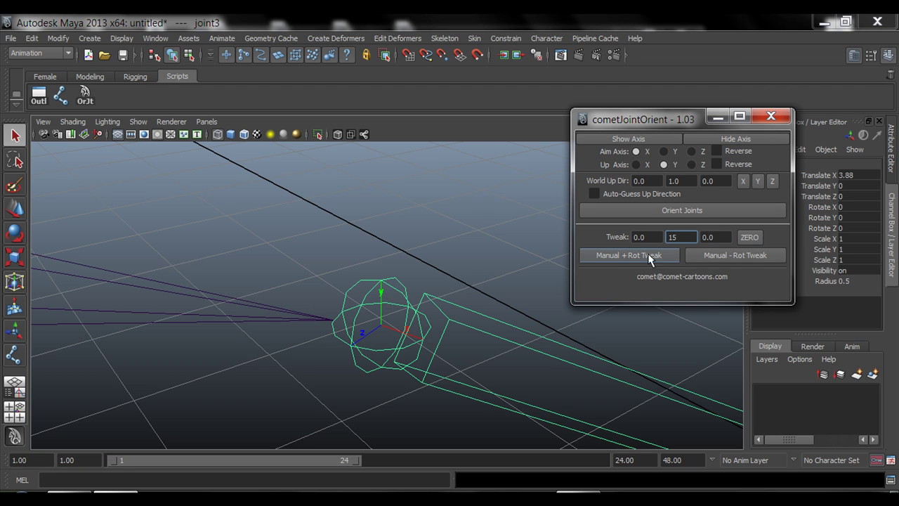
- Rotate the third joint's local axes with repeated positive manual tweaks of 15 about Y
left_click(623, 255)
left_click(625, 255)
left_click(624, 255)
left_click(626, 257)
left_click(625, 256)
left_click(626, 256)
left_click(626, 255)
left_click(626, 256)
left_click(625, 256)
left_click(625, 255)
left_click(625, 256)
left_click(625, 255)
- Rotate the third joint's local axes the opposite way with repeated negative manual tweaks of 15 about Y
left_click(727, 258)
left_click(728, 258)
left_click(727, 259)
left_click(727, 259)
left_click(727, 259)
left_click(727, 259)
left_click(727, 259)
left_click(727, 259)
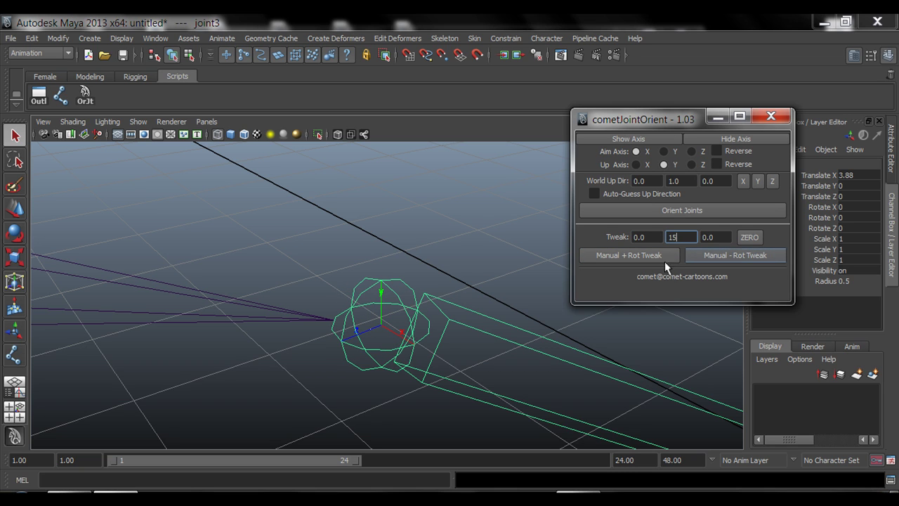
- Reorient the third joint with aim axis X and up axis Y to replace the manual tweaks
left_click_drag(531, 285, 353, 321, "alt")
left_click(686, 211)
middle_click_drag(354, 321, 377, 305, "alt")
left_click_drag(377, 305, 342, 321, "alt")
middle_click_drag(342, 321, 349, 322, "alt")
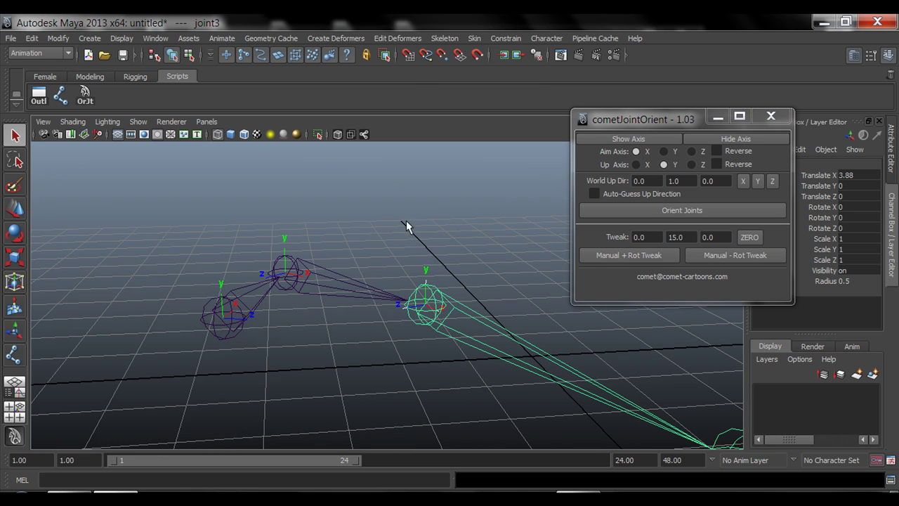
- Move the second and third joints individually to new spots on the grid, leaving their child joints in place
left_click_drag(432, 261, 358, 312, "alt")
left_click_drag(365, 260, 321, 307, "alt")
key("w")
left_click(261, 248)
left_click_drag(279, 281, 402, 316)
key("ctrl+z")
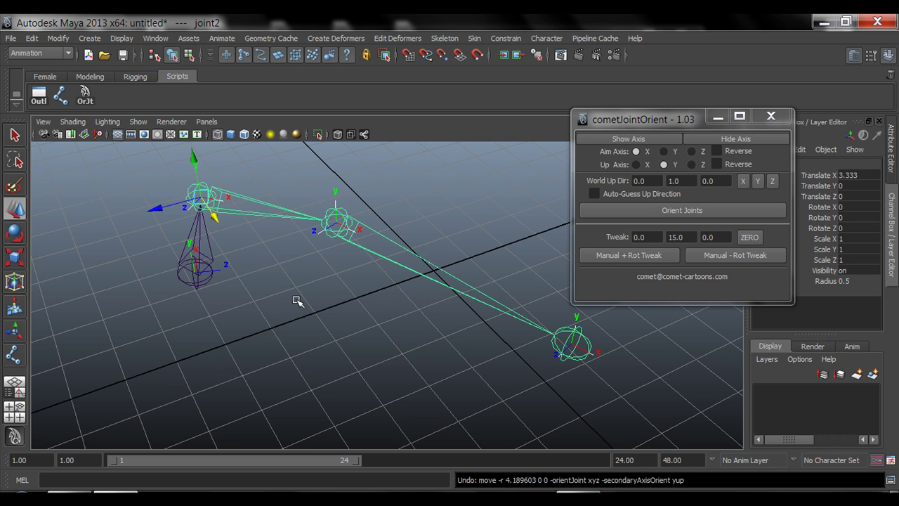
left_click_drag(201, 197, 282, 319)
left_click(340, 209)
left_click_drag(336, 222, 284, 239)
- Move the end joint closer to the third joint, and shift only the root joint along X to extend the chain
left_click(571, 332)
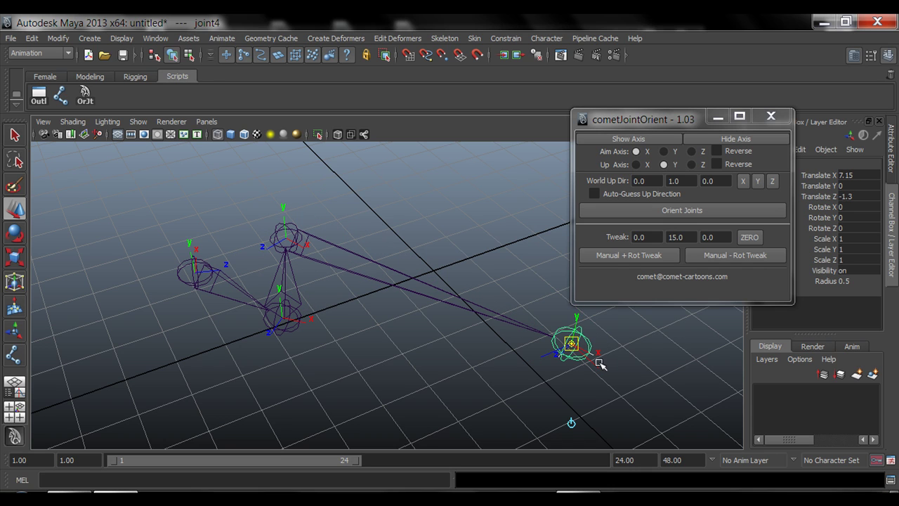
left_click_drag(596, 361, 430, 280)
middle_click_drag(430, 279, 396, 255)
left_click(199, 260)
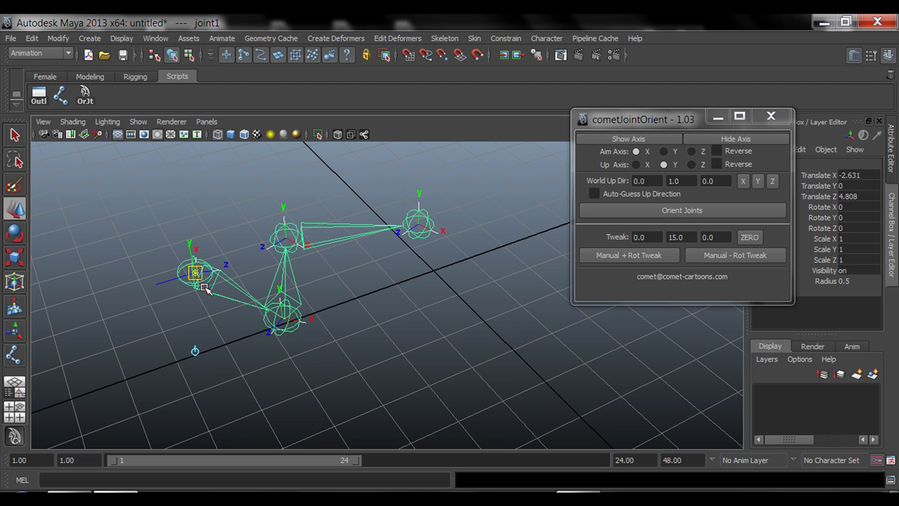
middle_click_drag(201, 281, 323, 393)
- Select the root joint's whole hierarchy, orient all four joints with X aim and Y up, and clear the selection
left_click_drag(382, 355, 296, 342, "alt")
key("q")
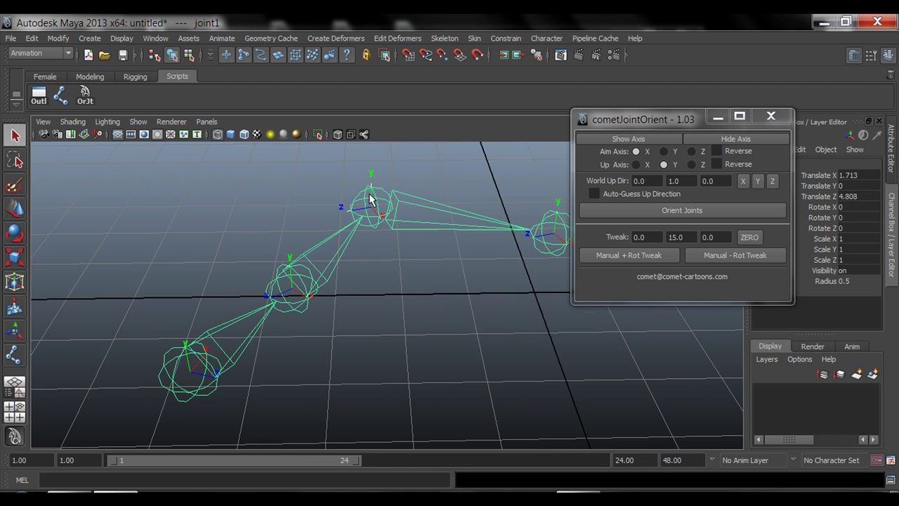
left_click_drag(364, 299, 228, 384, "alt")
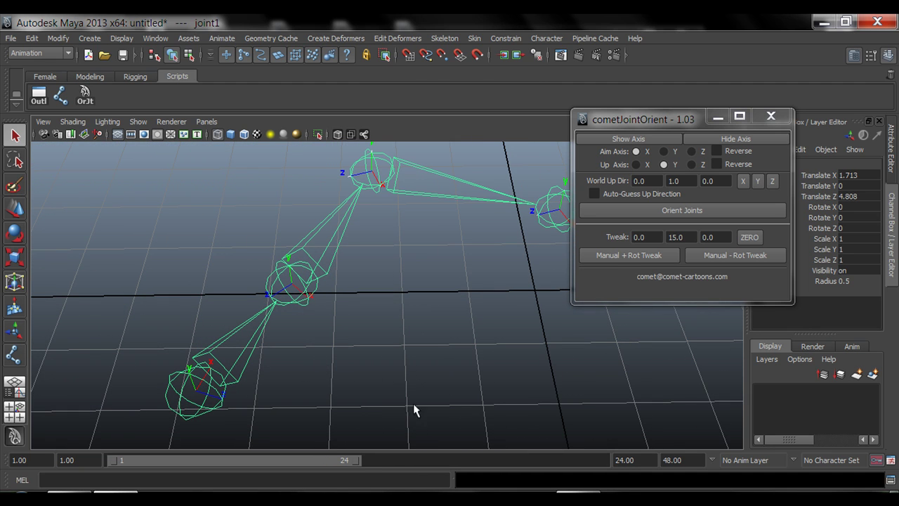
left_click_drag(443, 293, 355, 351, "alt")
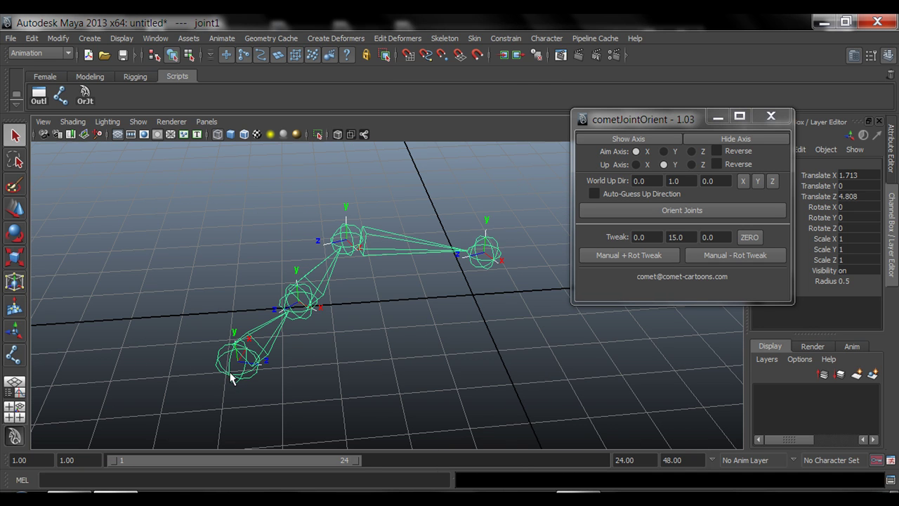
left_click(31, 38)
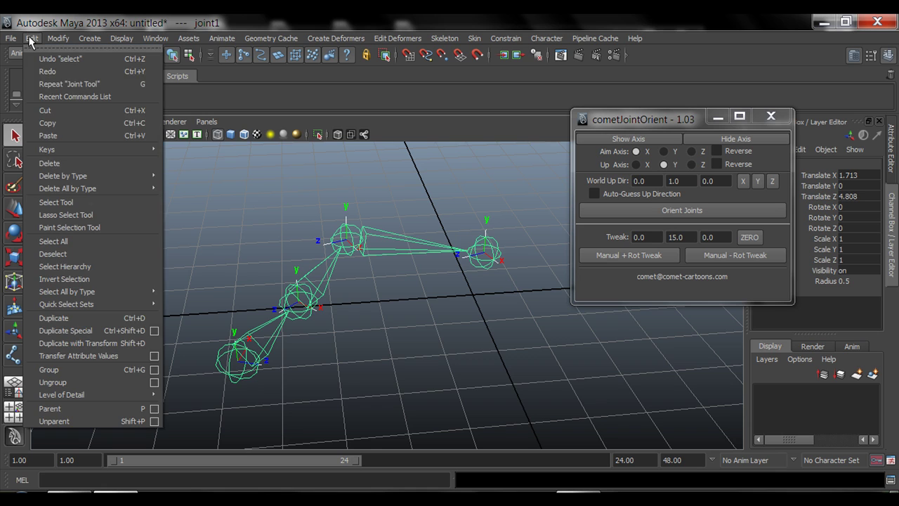
left_click(83, 268)
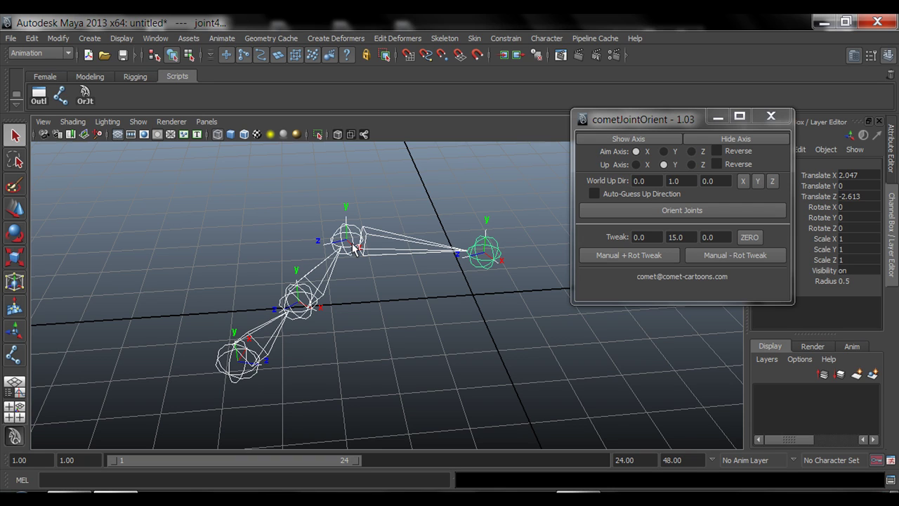
left_click(680, 212)
left_click(343, 349)
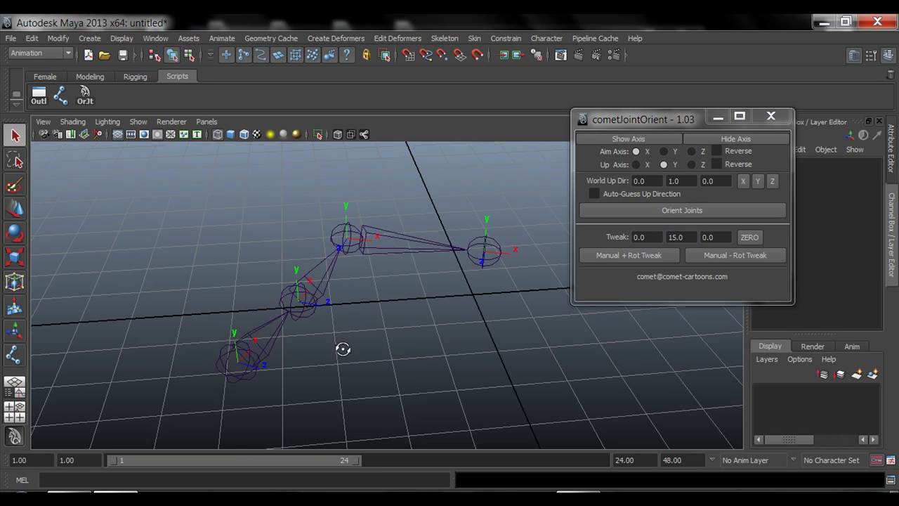
- Check the local axes along the reoriented chain and close the cometJointOrient window
left_click_drag(342, 349, 320, 331, "alt")
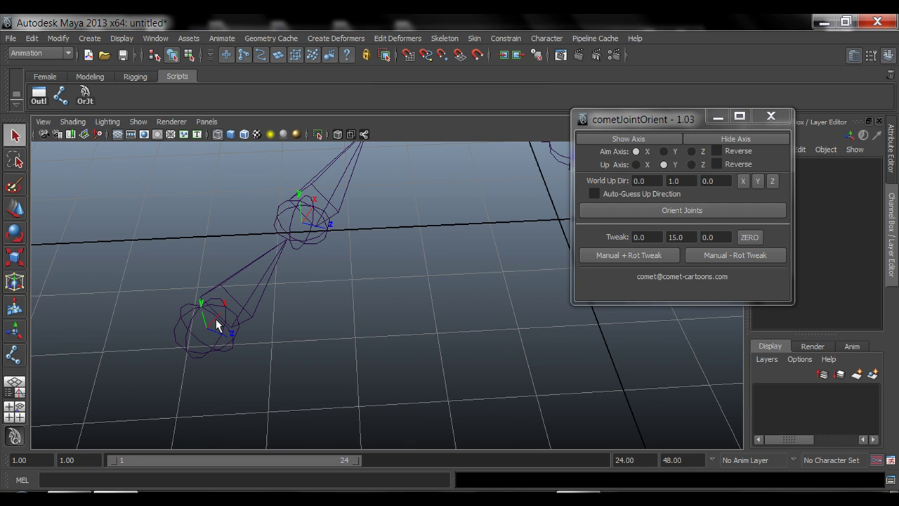
left_click_drag(287, 235, 259, 354, "alt")
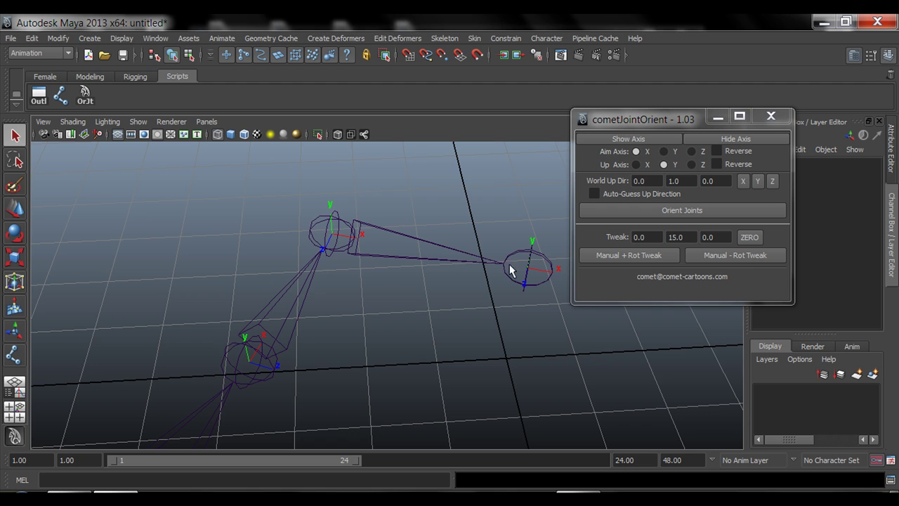
left_click_drag(528, 352, 379, 288, "alt")
left_click_drag(672, 123, 651, 180)
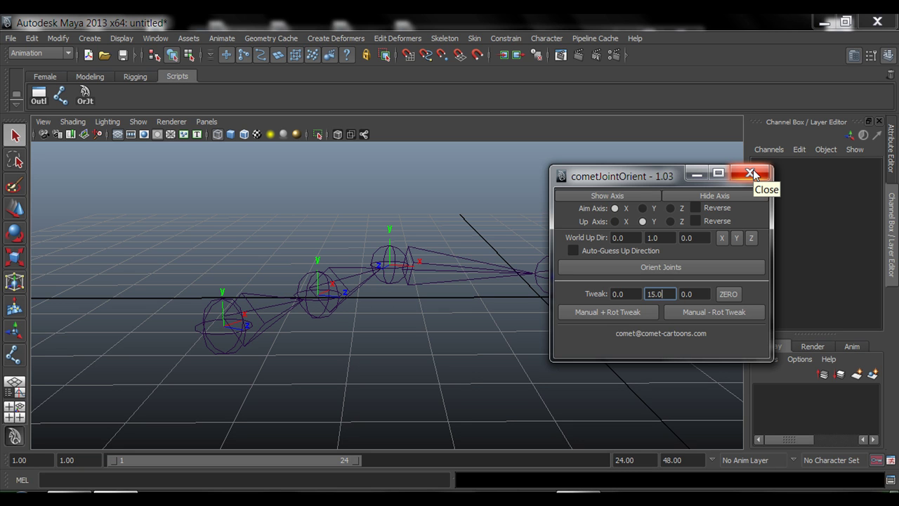
left_click(752, 172)
- Examine the four joints' X aim and Y up directions from several angles
left_click_drag(339, 297, 332, 328, "alt")
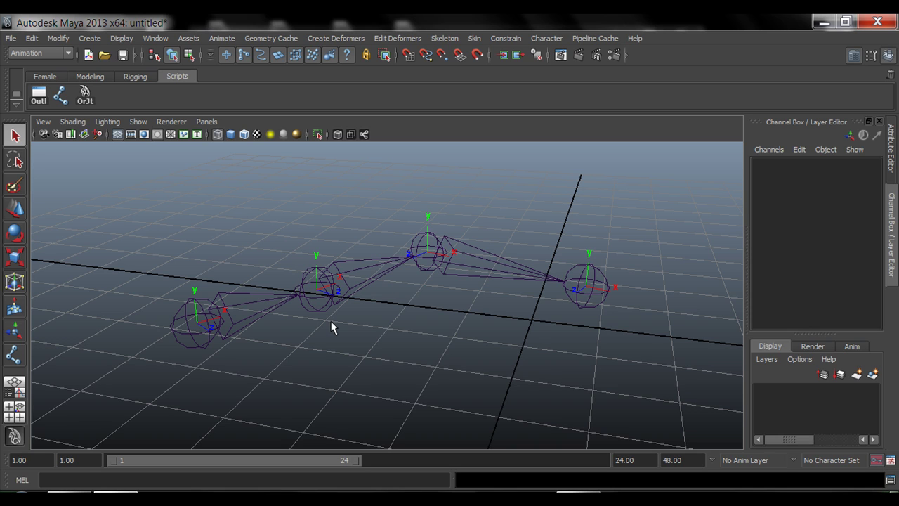
left_click_drag(296, 331, 277, 339, "alt")
left_click_drag(441, 366, 414, 338, "alt")
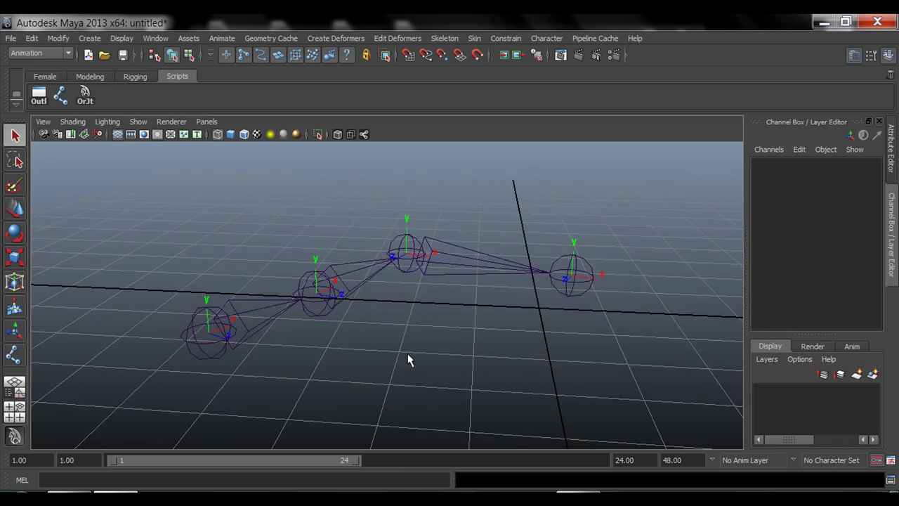
middle_click_drag(409, 355, 456, 366, "alt")
left_click_drag(341, 359, 458, 358, "alt")
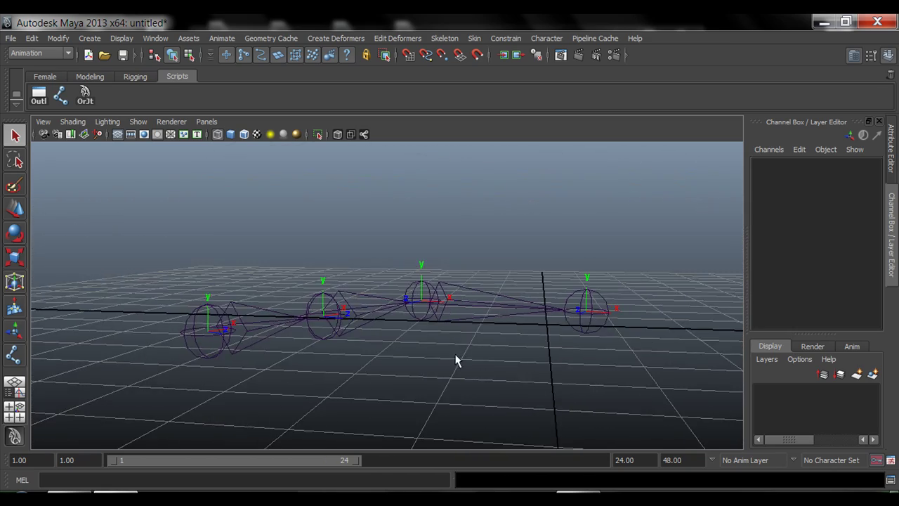
left_click_drag(445, 325, 389, 334, "alt")
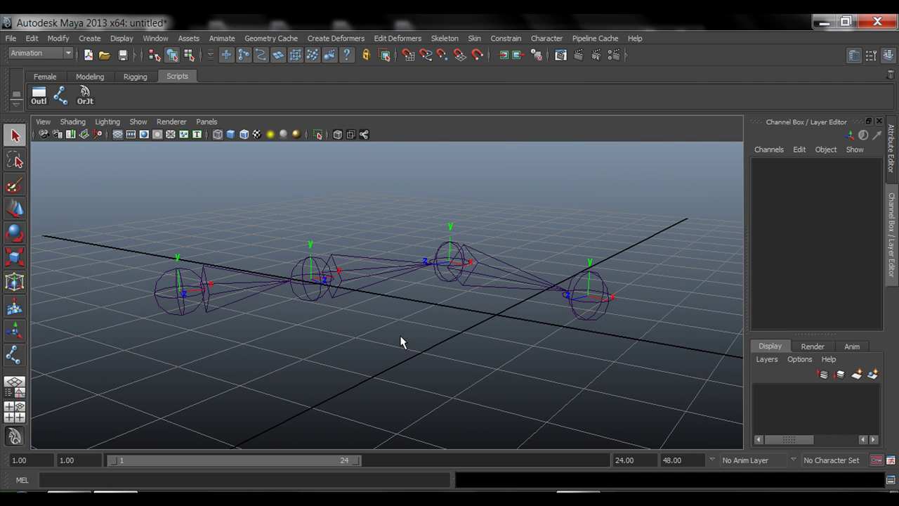